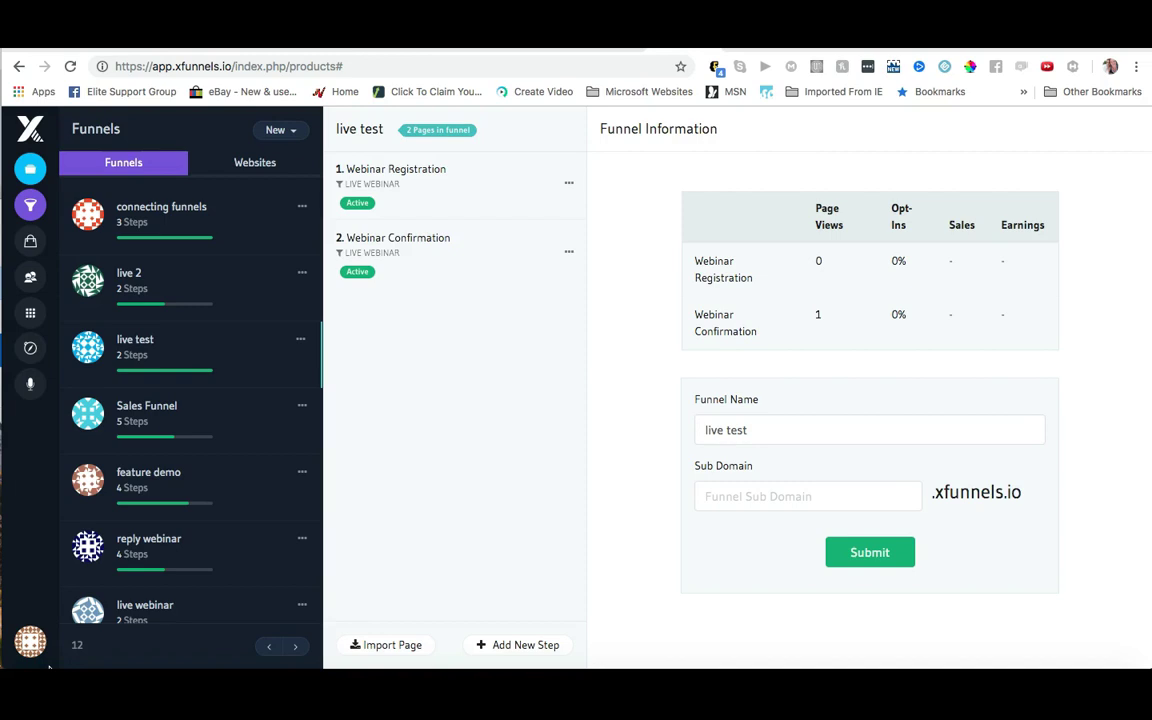
- Select the live test funnel and enter 'livetest' as its .xfunnels.io sub domain
left_click(148, 360)
left_click(188, 372)
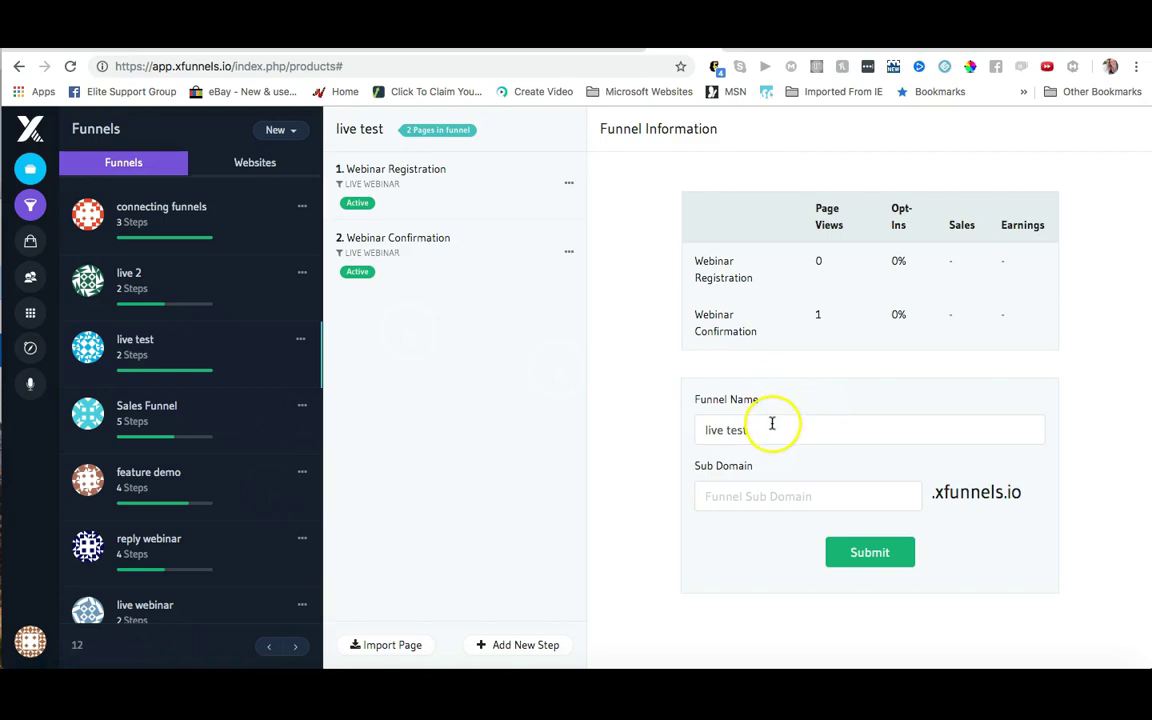
left_click(733, 491)
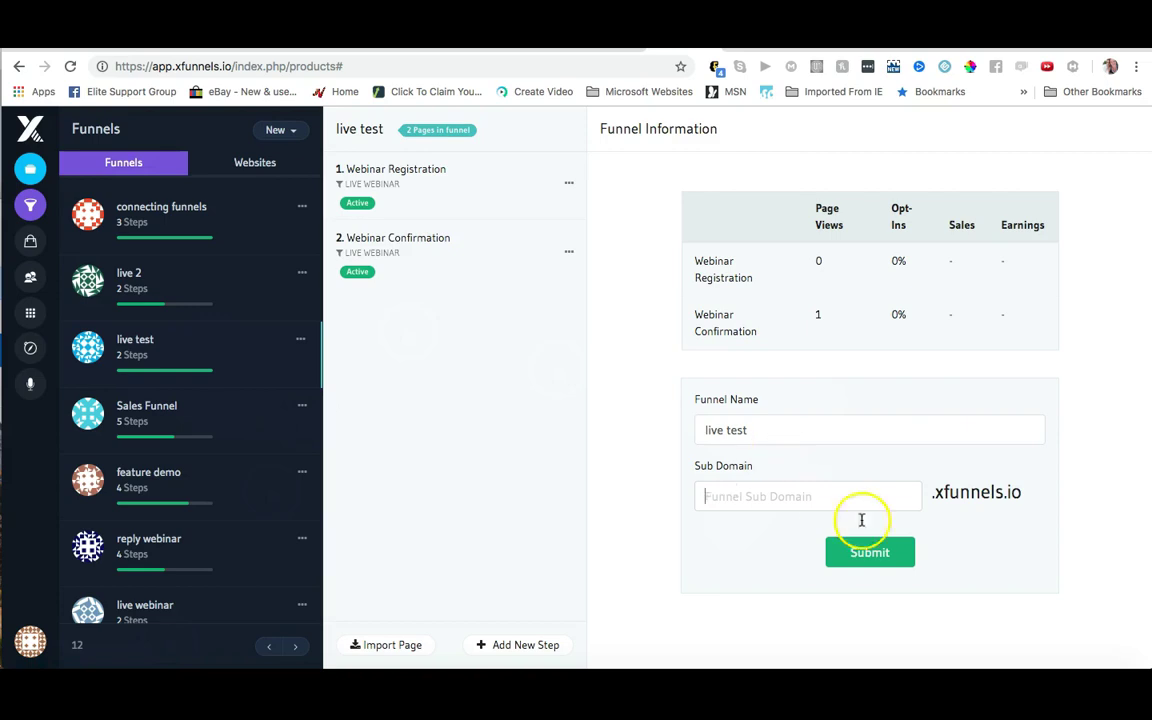
left_click(874, 560)
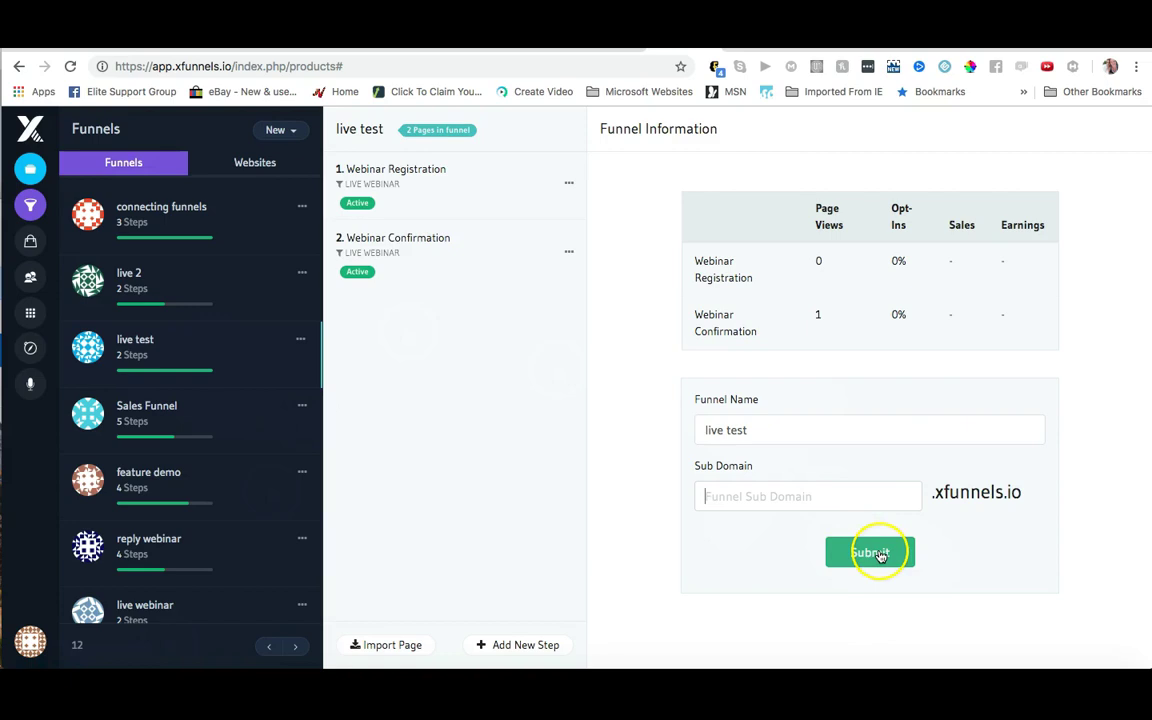
left_click(746, 490)
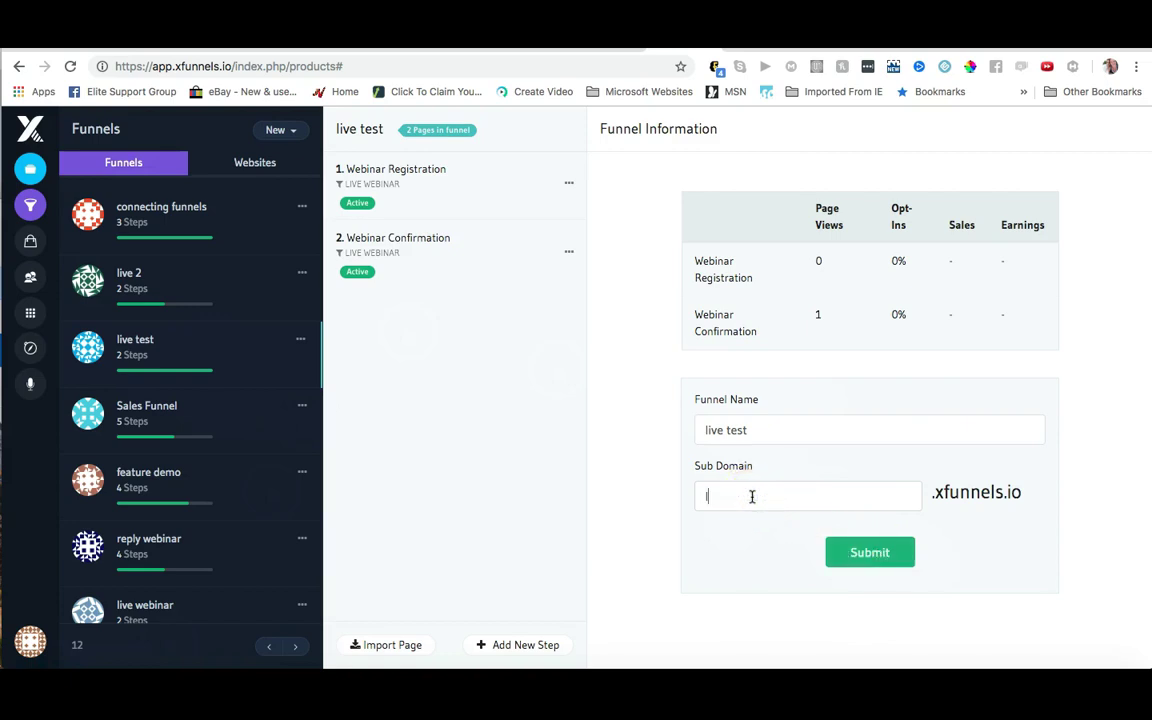
left_click(885, 553)
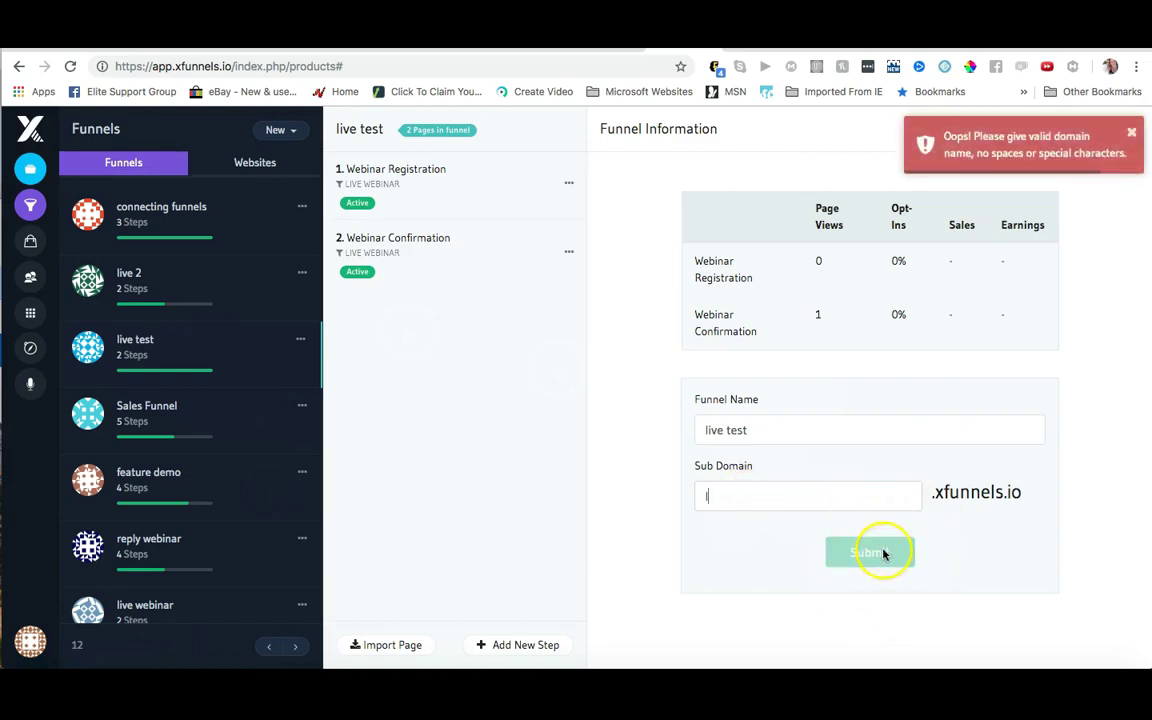
left_click(732, 498)
type("l")
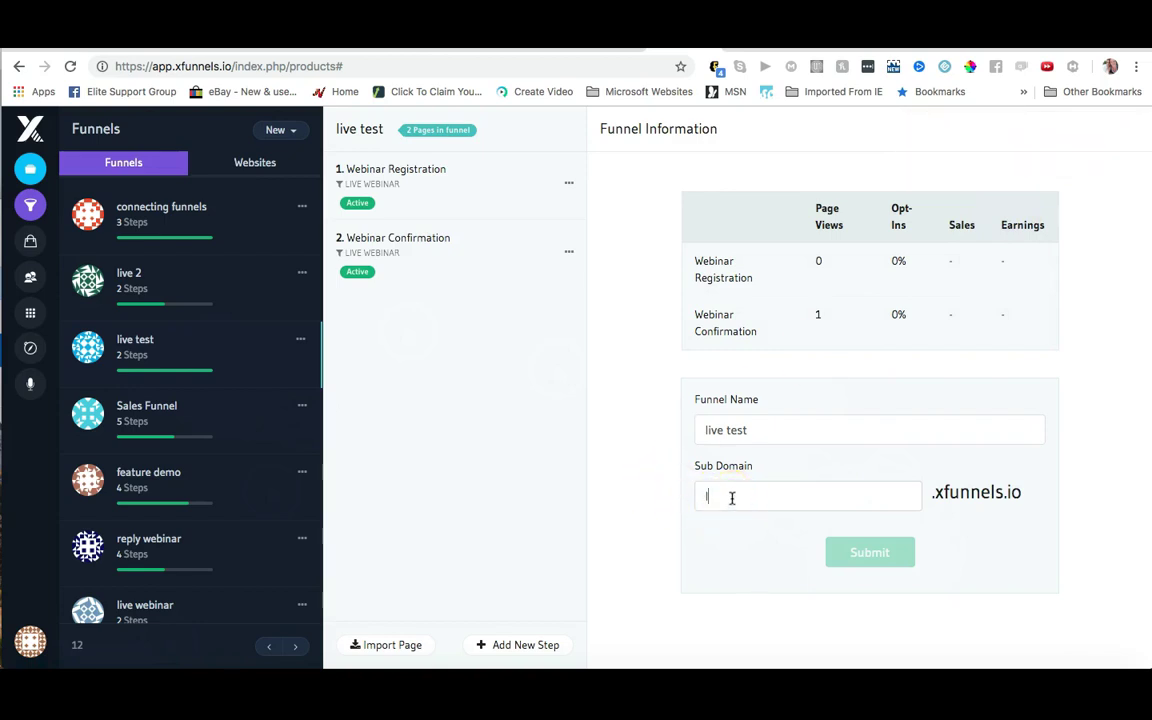
type("ivetest")
left_click(732, 498)
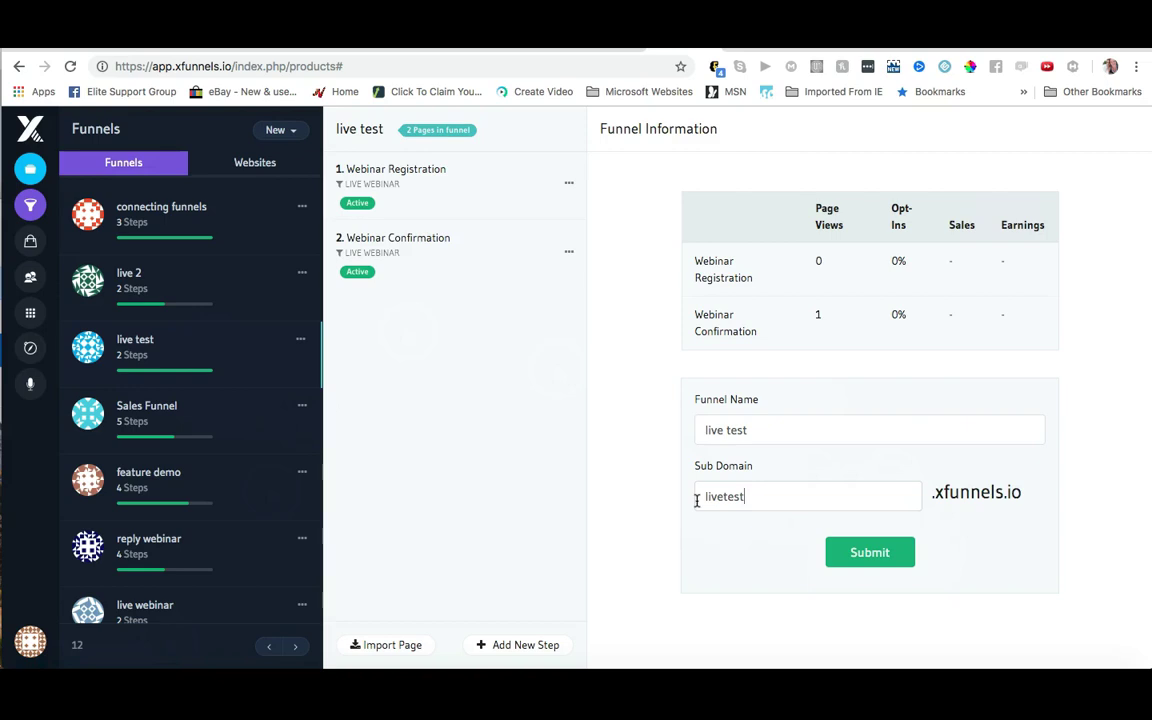
- Save the livetest sub domain and confirm livetest.xfunnels.io shows the HQWebinar page
left_click(858, 561)
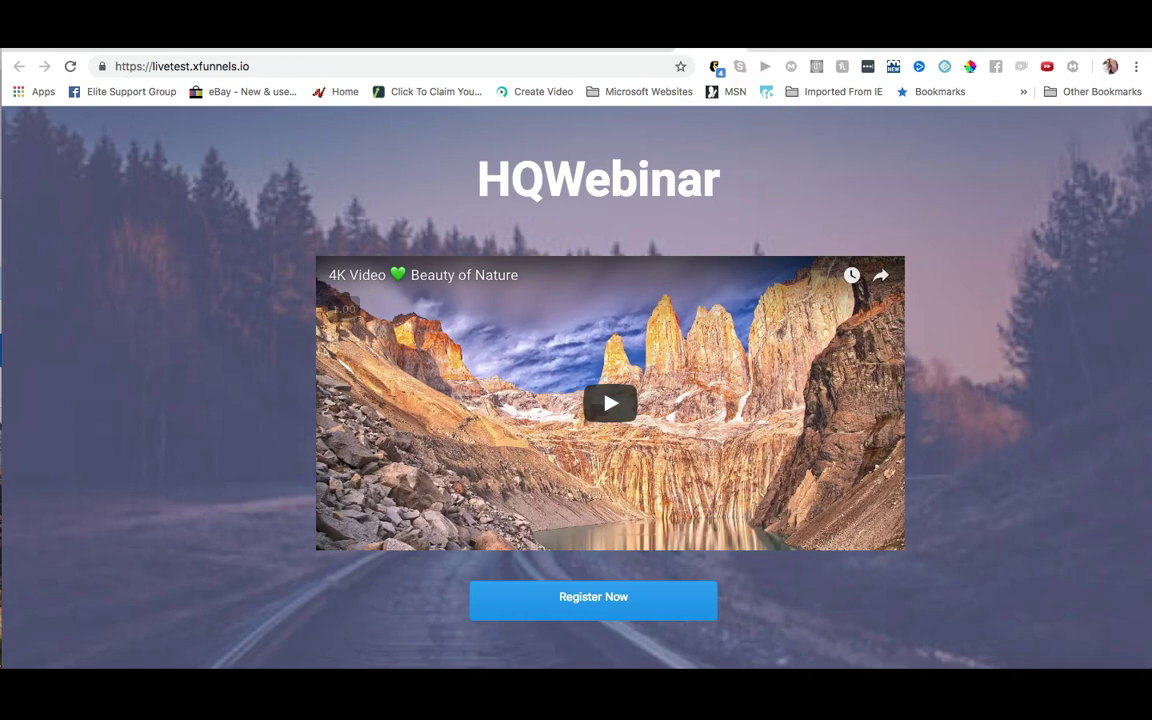
key("ctrl+shift+Tab")
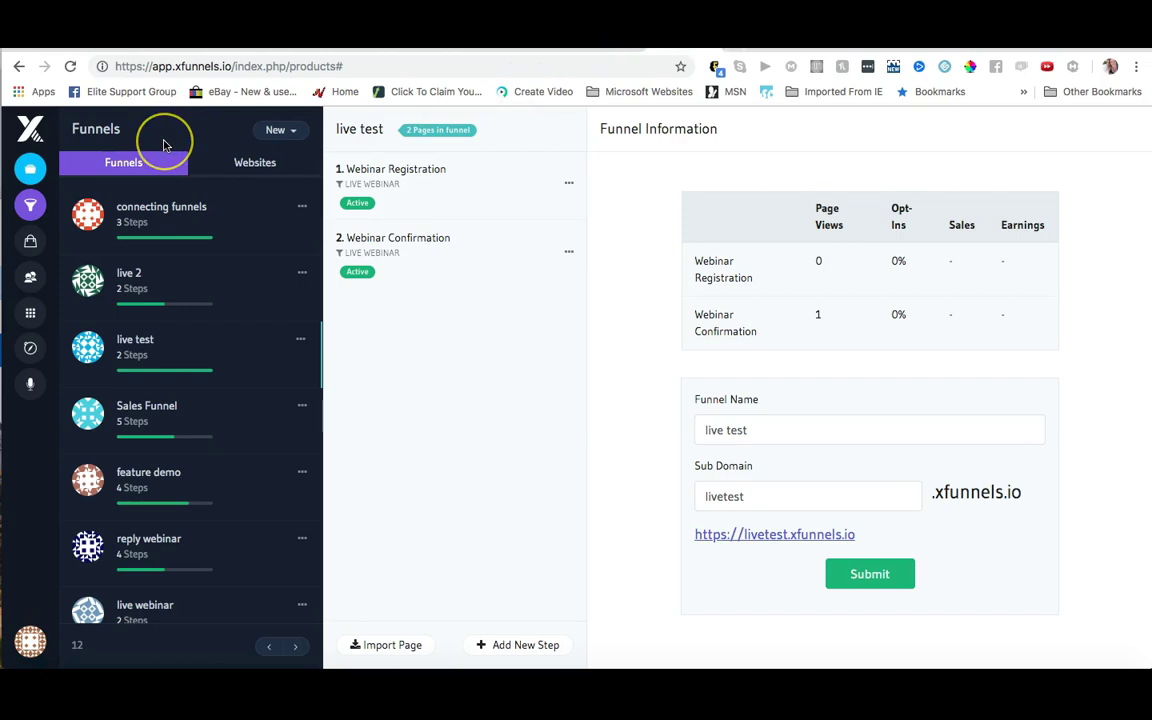
- Go to My Domains in the sidebar and dismiss the Add a Domain tour popup
left_click(140, 162)
left_click(31, 349)
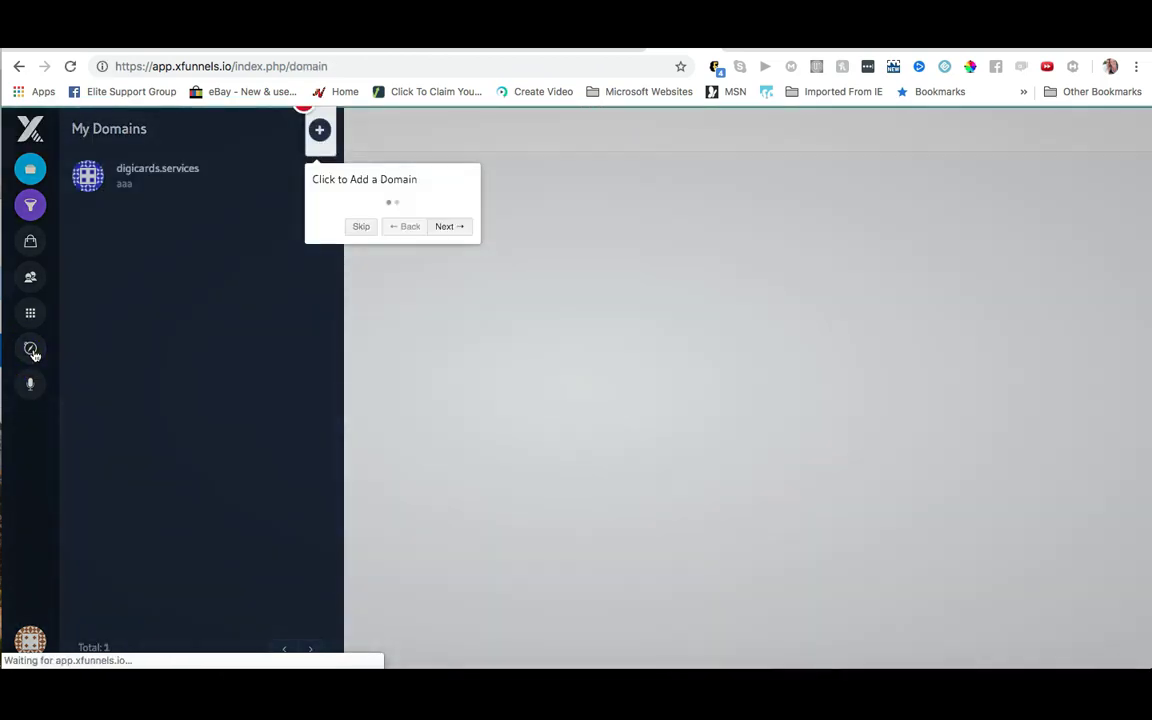
left_click(361, 230)
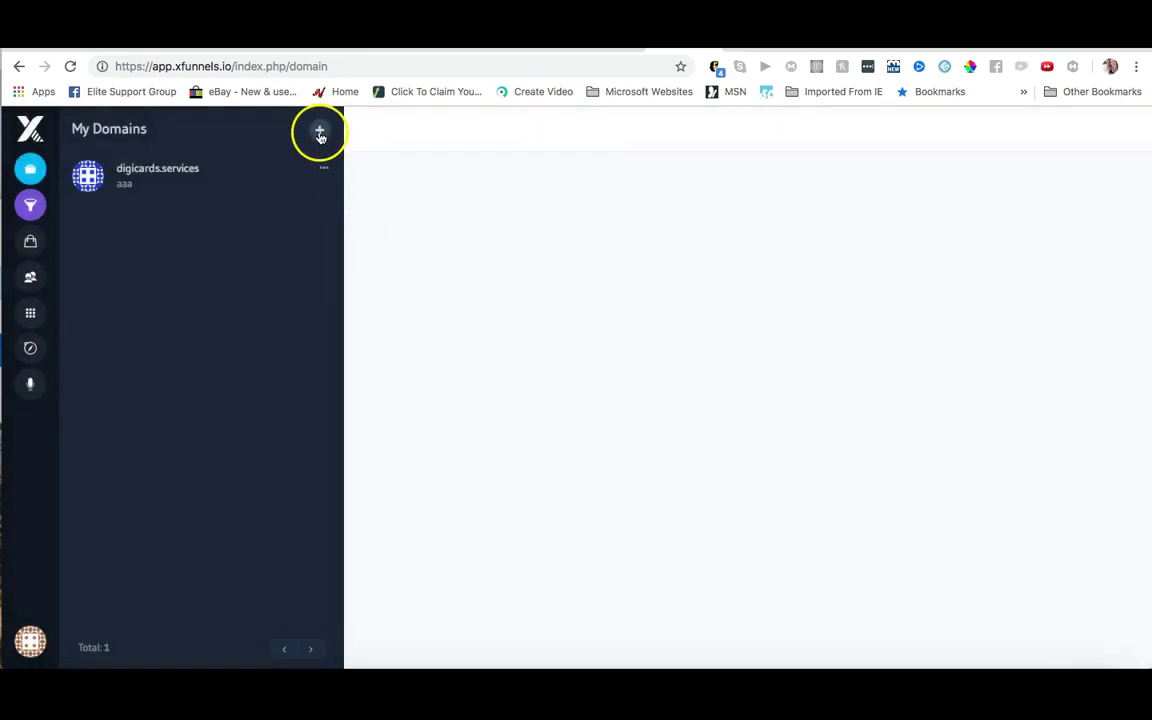
- Start a new custom domain and choose livetest.xfunnels.io as its subdomain
left_click(320, 134)
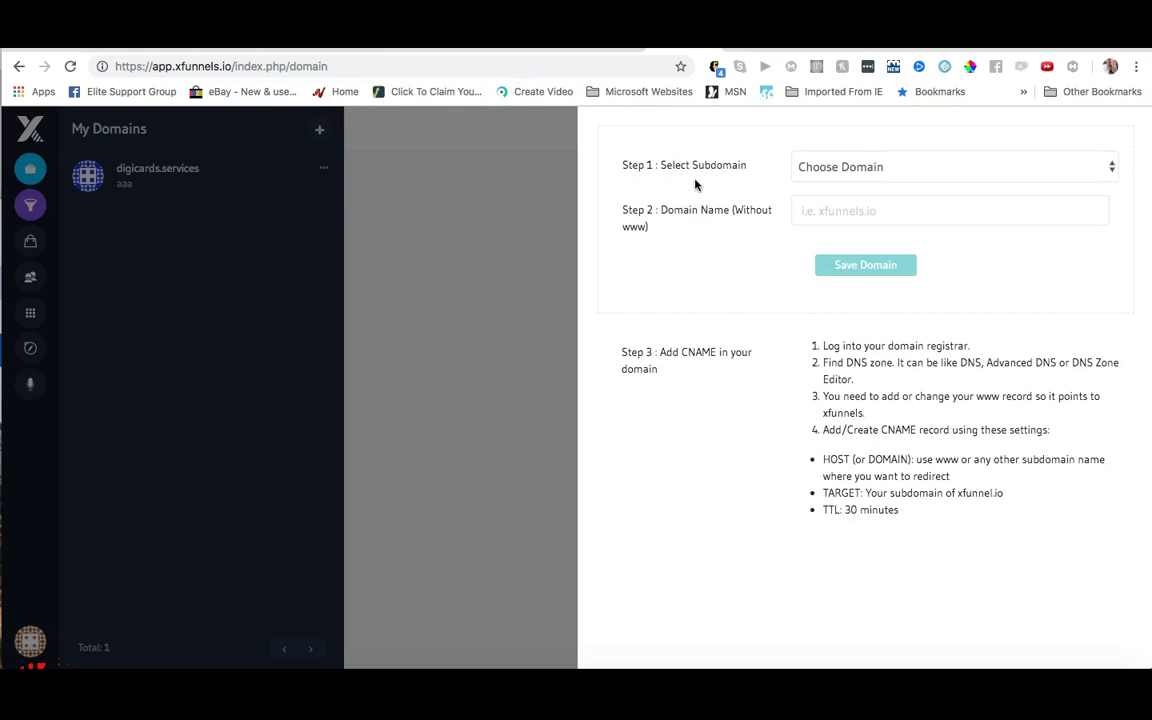
left_click(963, 177)
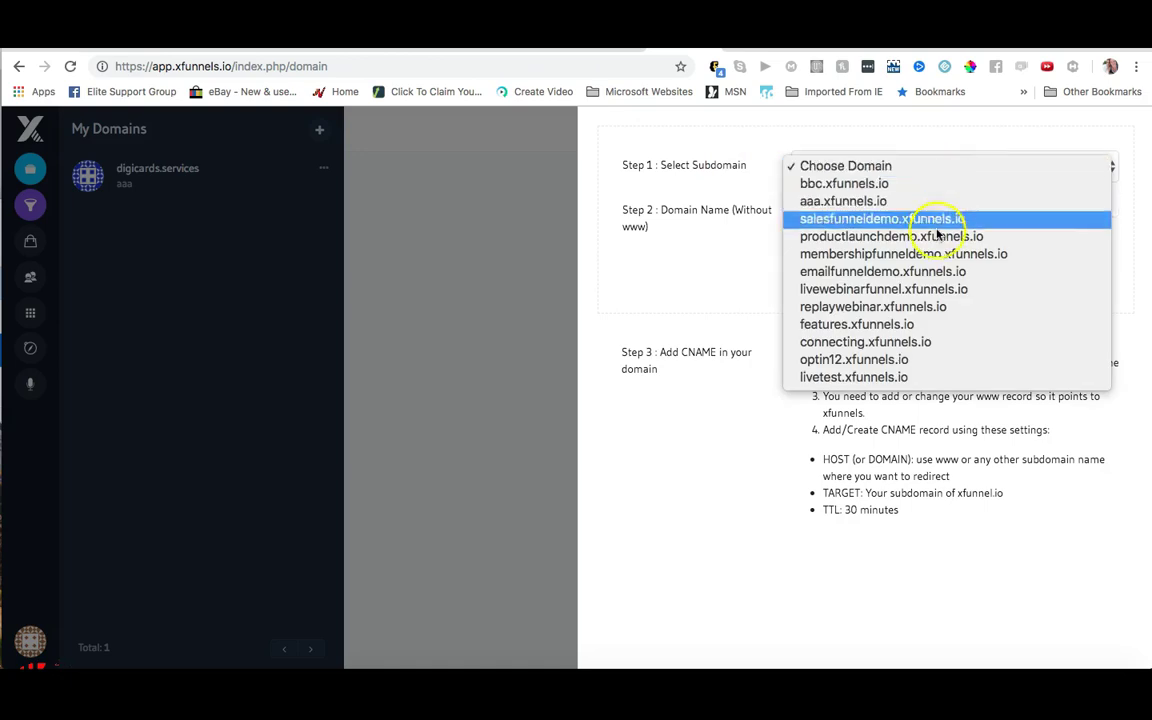
left_click(846, 379)
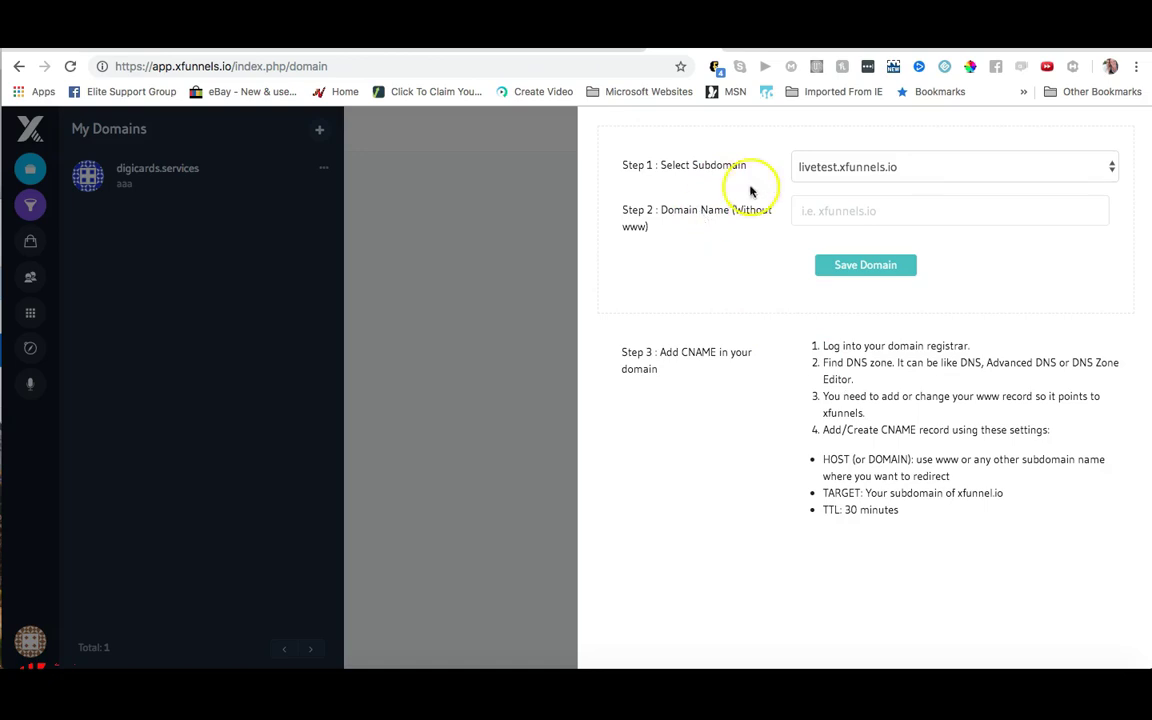
- Enter livetest.bbizonline.co as the domain name, fixing typos, and save the domain
left_click(841, 216)
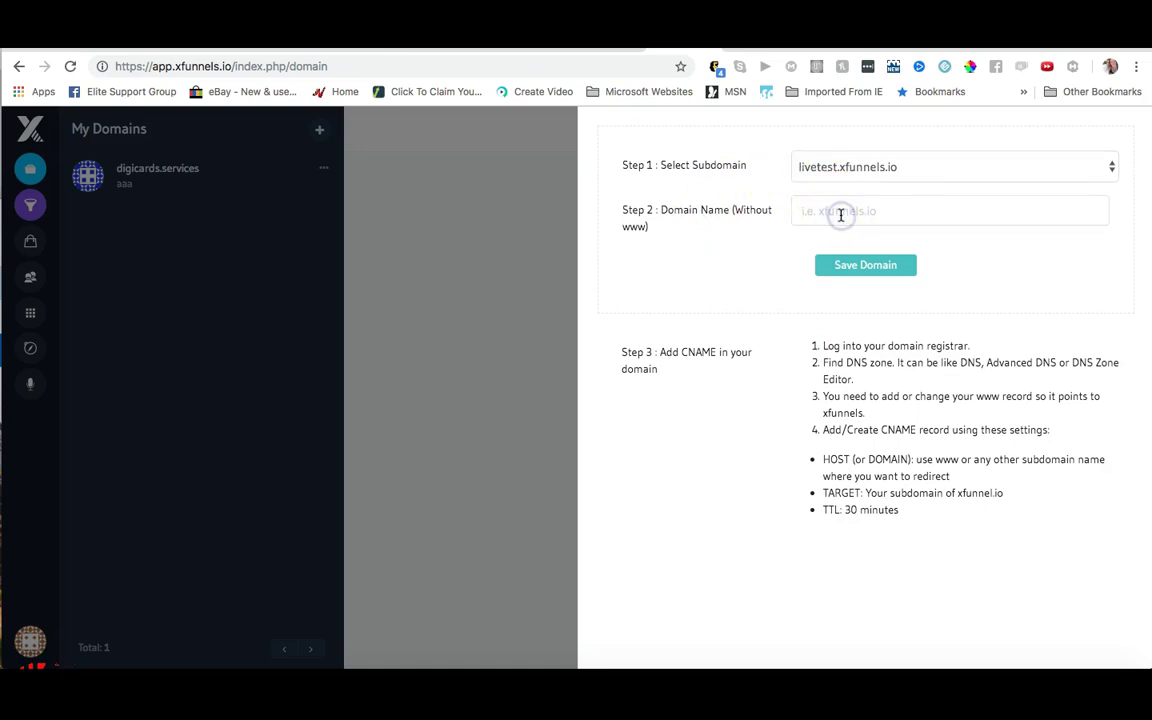
type("livetest")
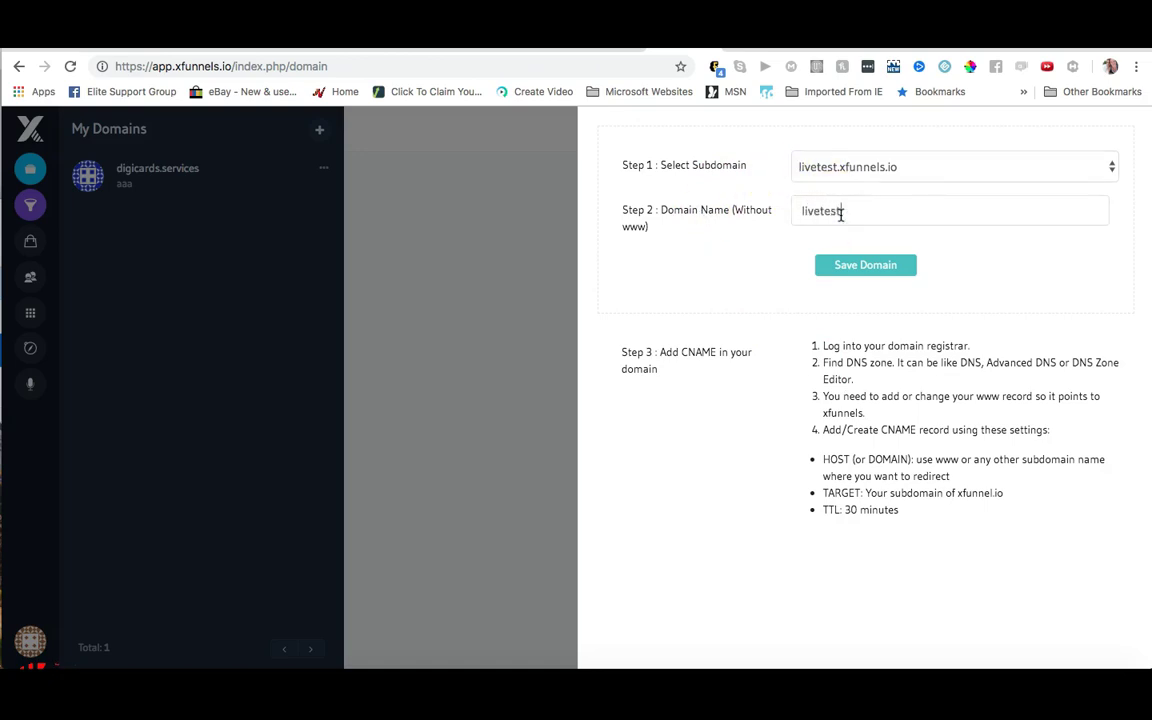
type("bbizn")
key("BackSpace")
left_click(840, 213)
type(".bbiz")
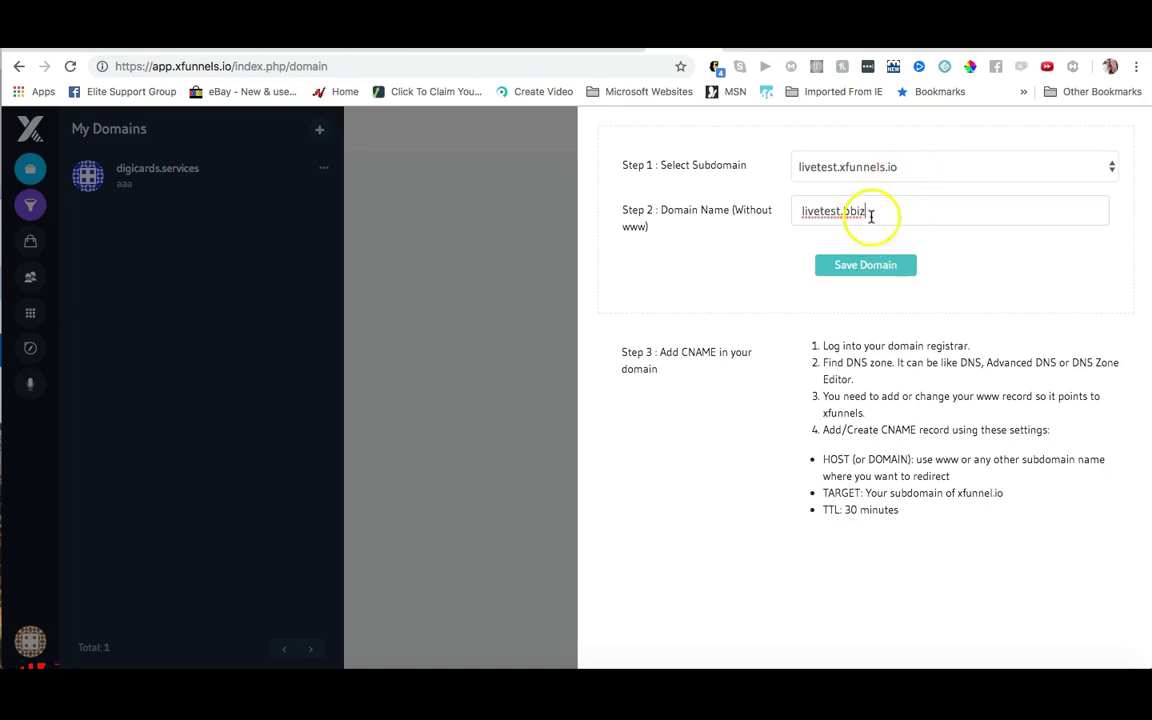
type("o")
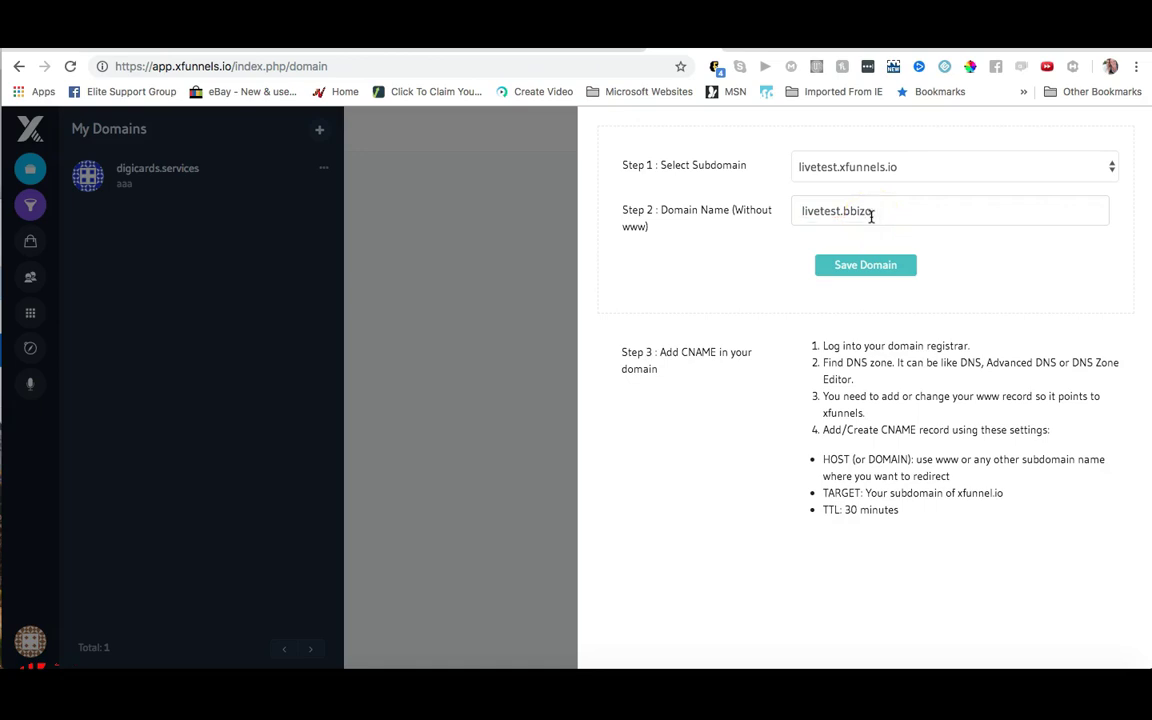
type("nline.co")
left_click(848, 212)
left_click(828, 211)
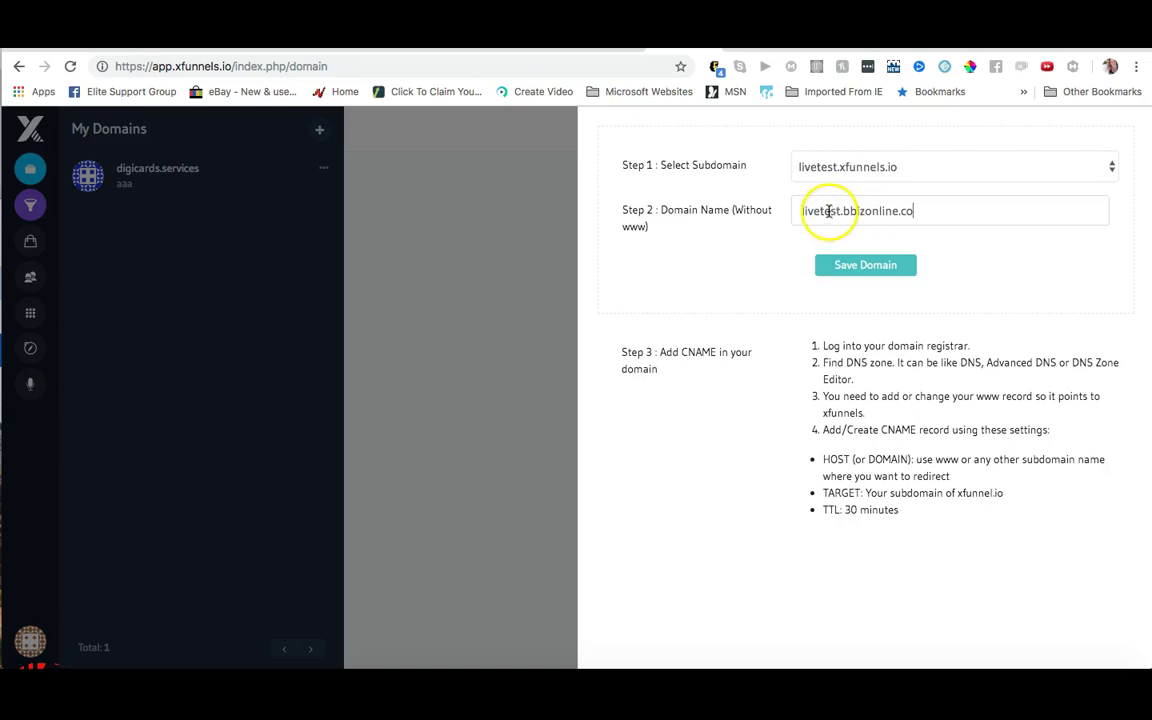
left_click(868, 267)
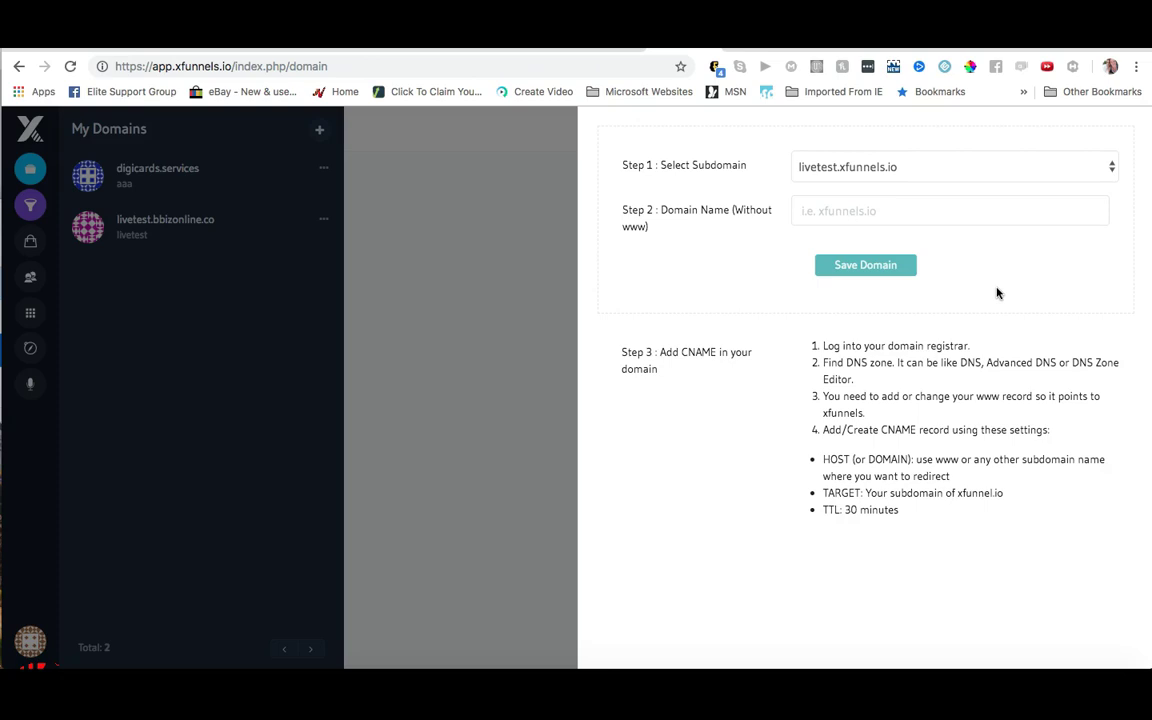
- Verify My Domains lists digicards.services and livetest.bbizonline.co, Total: 2
left_click(951, 267)
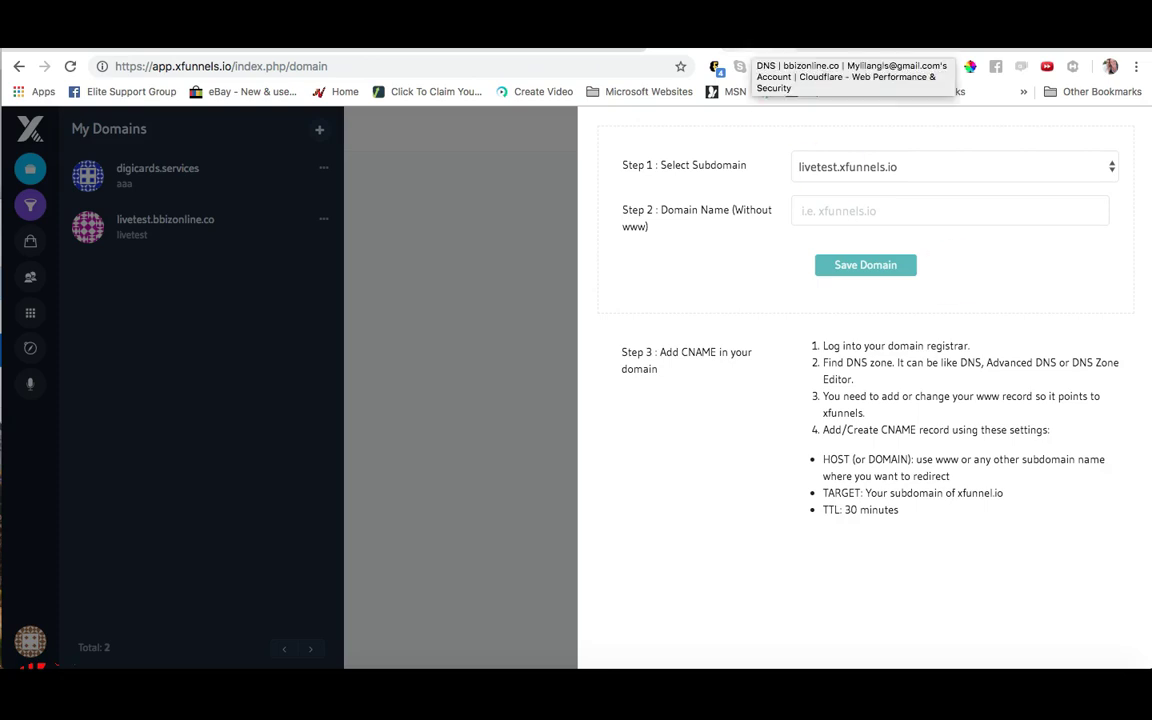
- Switch to Cloudflare's DNS records for bbizonline.co and scroll through the existing records
left_click(770, 42)
scroll(314, 484, "up", 5)
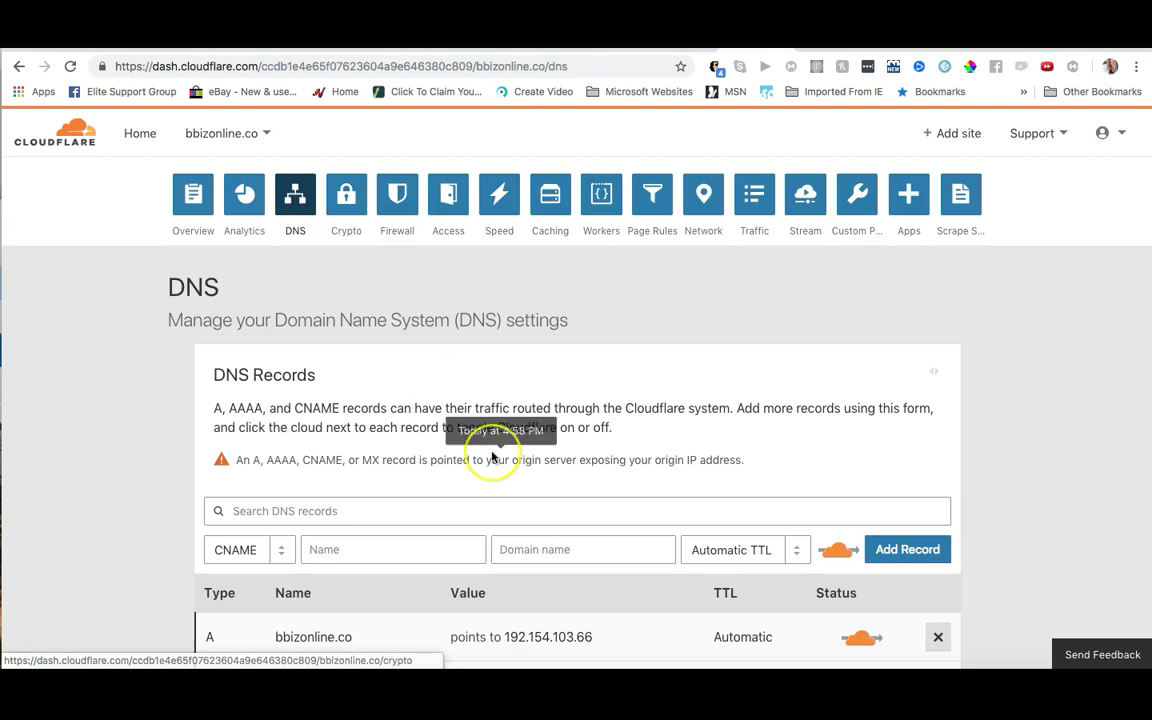
scroll(489, 450, "down", 5)
scroll(491, 456, "down", 1)
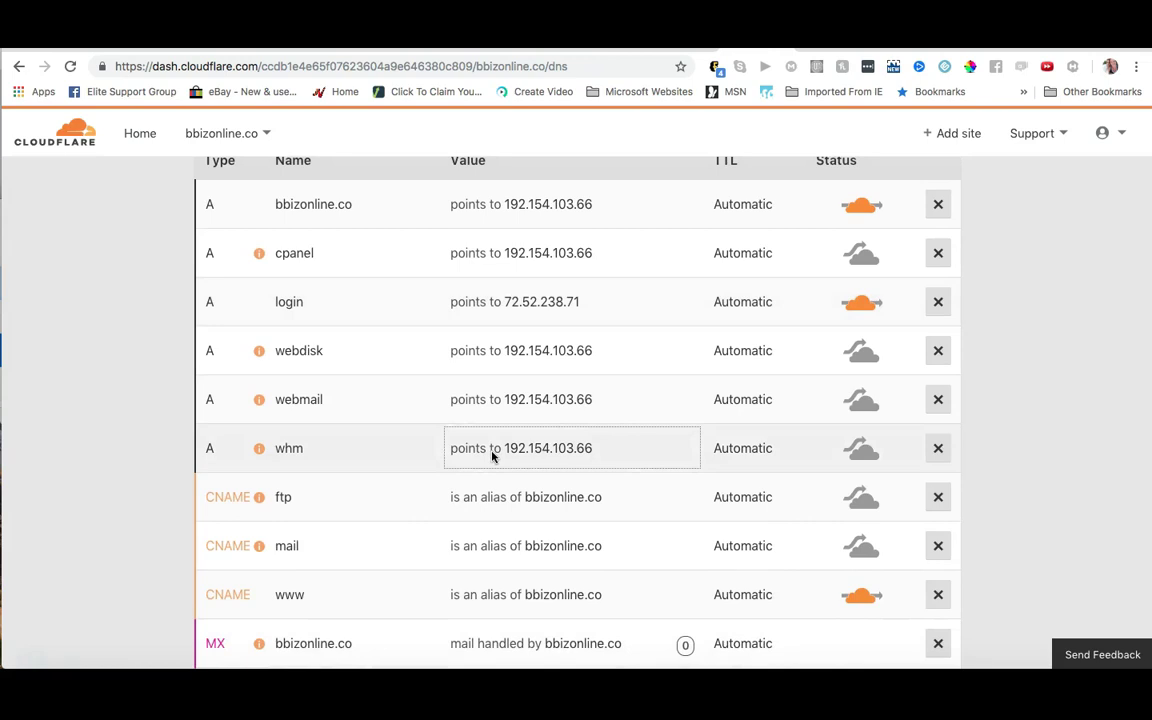
scroll(491, 456, "down", 3)
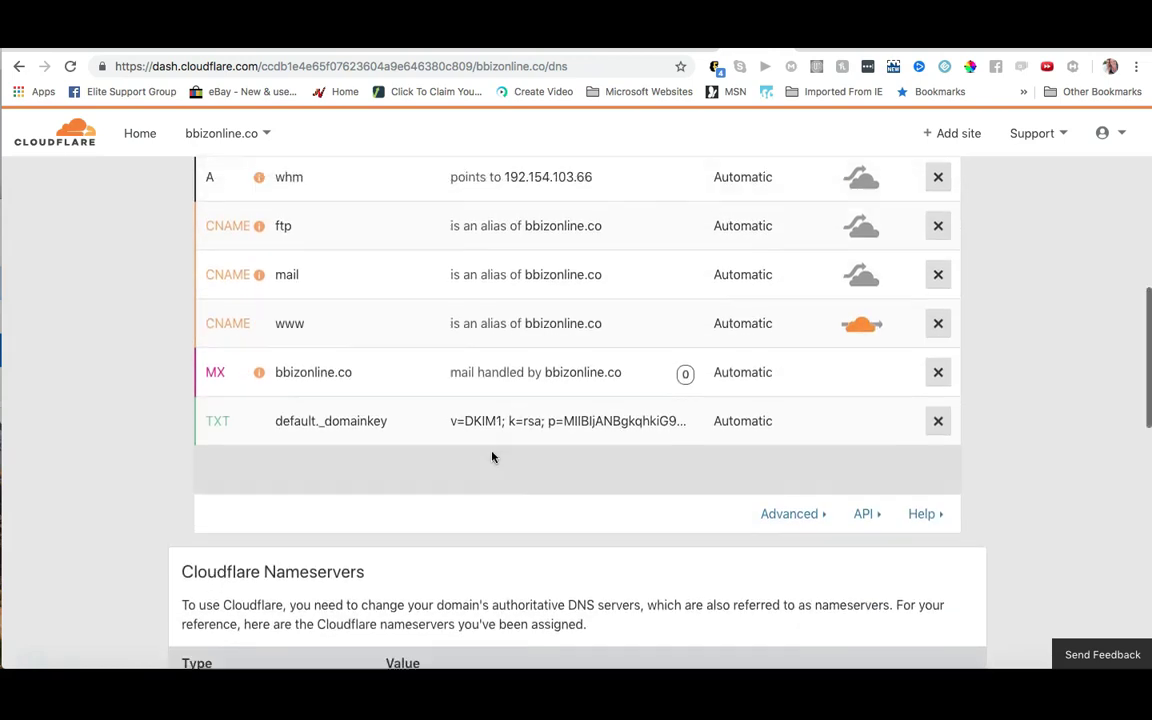
scroll(491, 456, "up", 10)
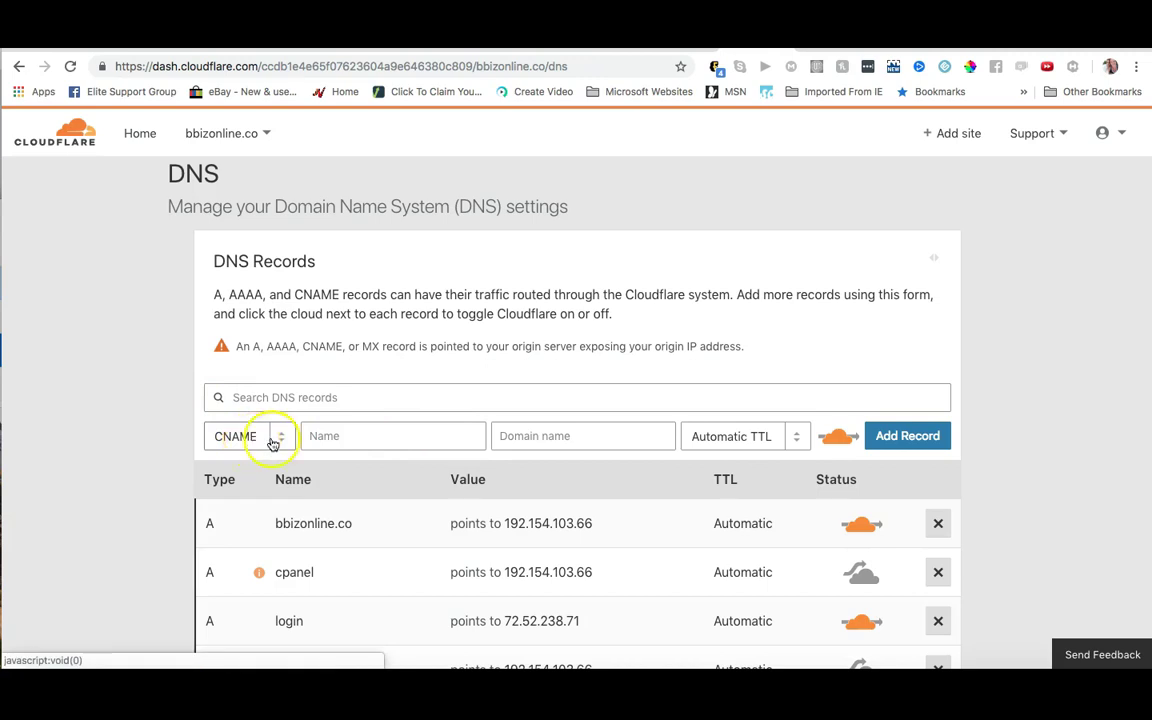
- Name the new CNAME record livetest, checking the funnel's subdomain in xFunnels
left_click(327, 437)
left_click(327, 437)
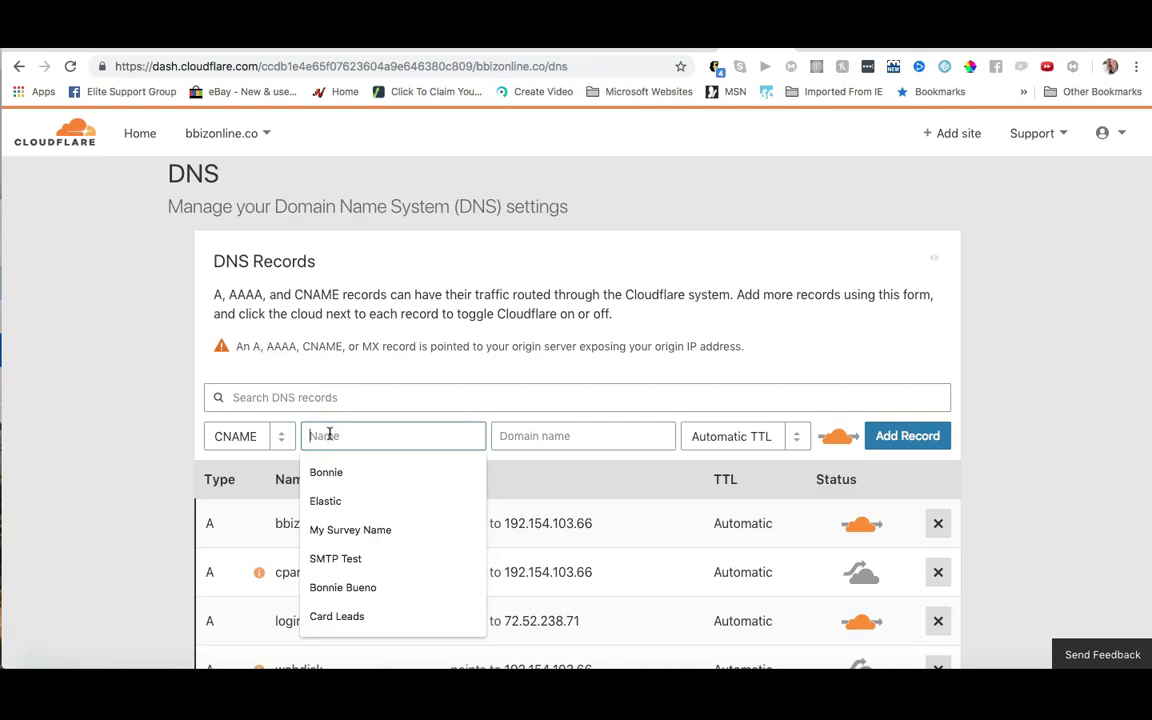
type("ll")
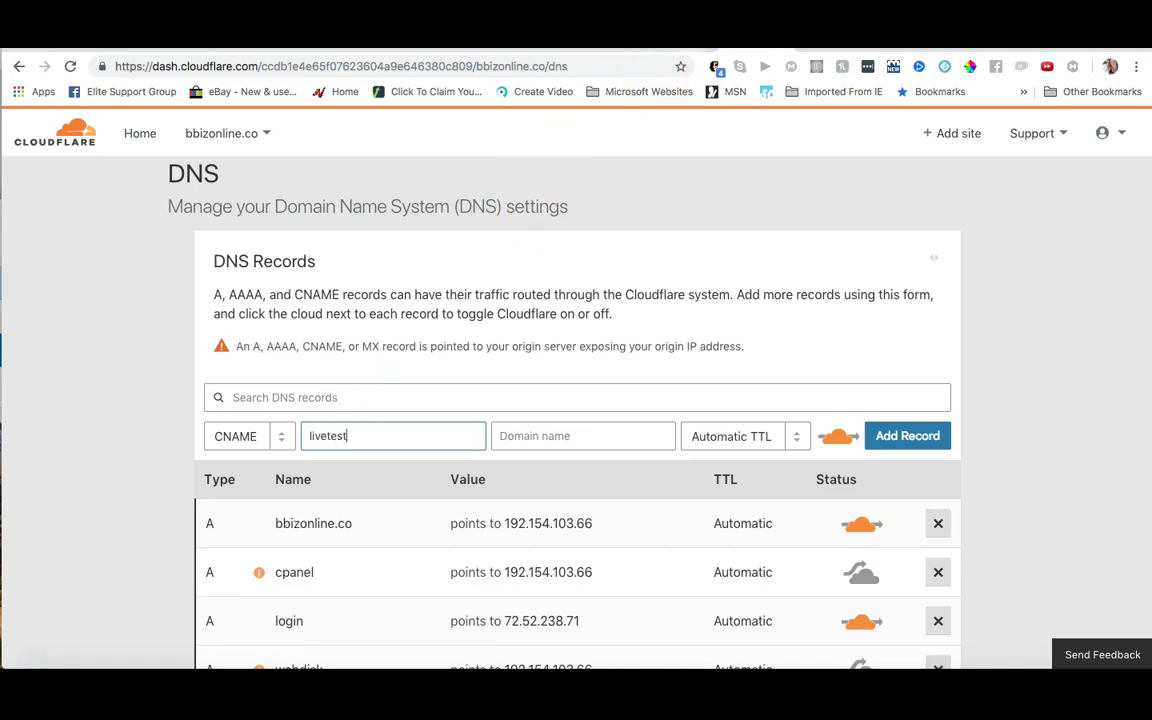
key("ctrl+Tab")
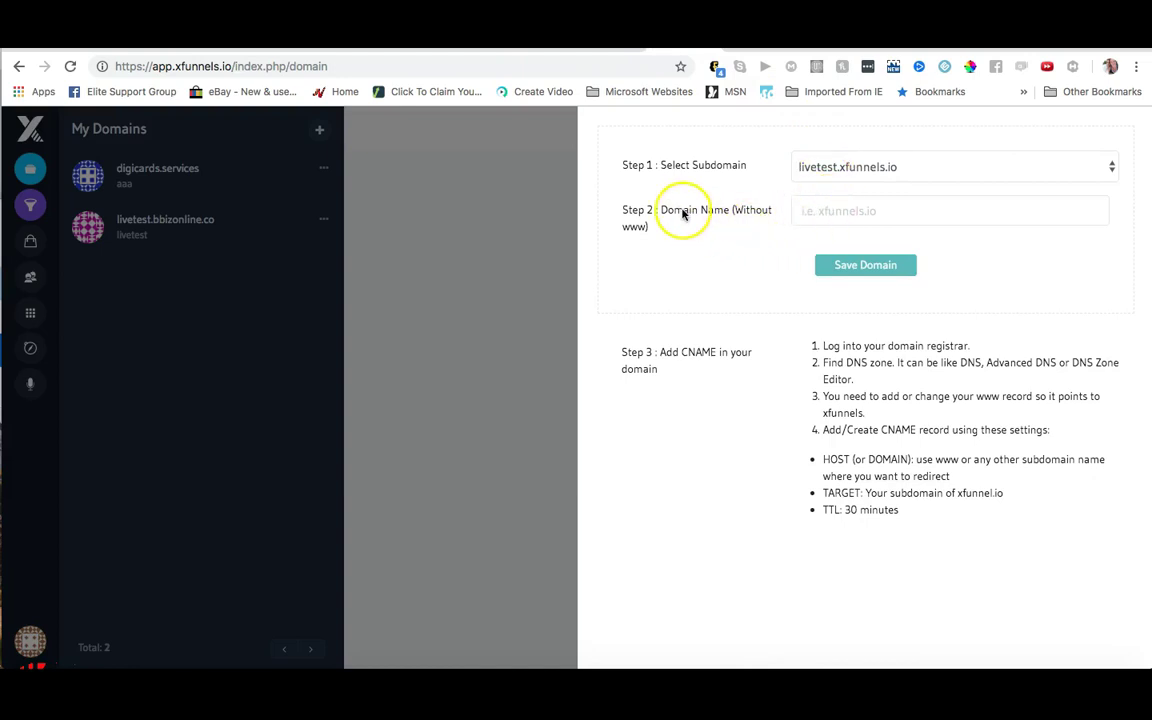
key("ctrl+Tab")
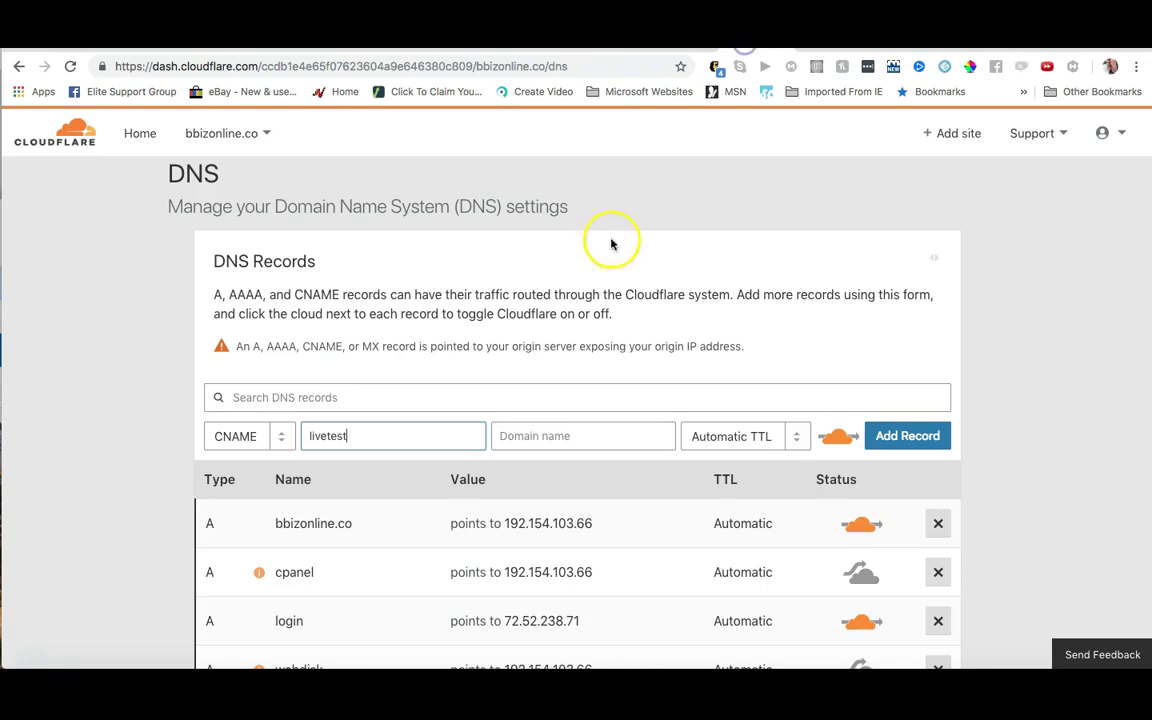
- Set the record's target to livetest.xfunnels.io, leaving it proxied with automatic TTL
left_click(513, 436)
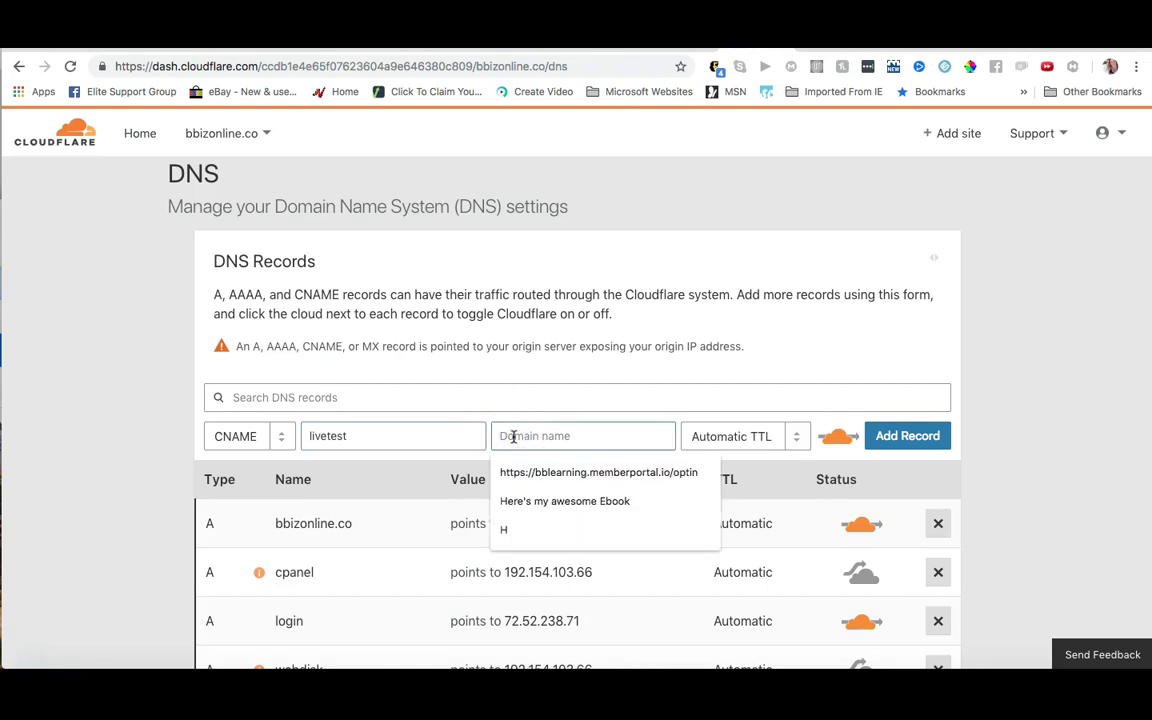
type("livetest.")
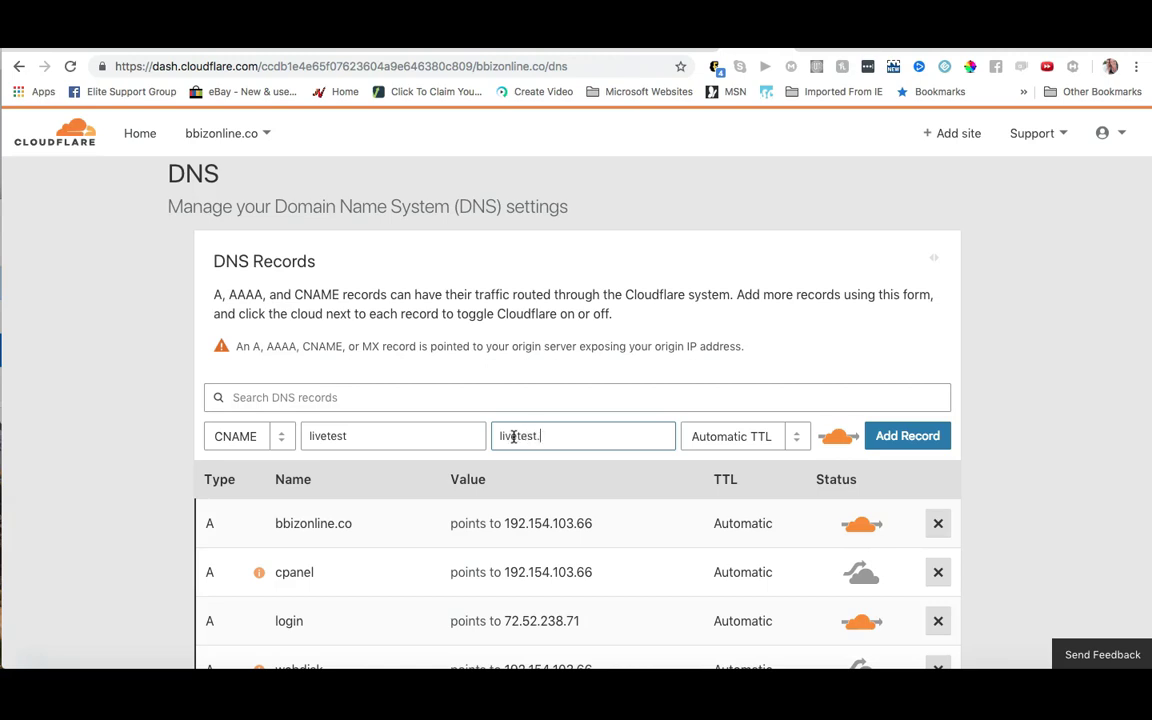
type("xfunnels.io")
double_click(418, 435)
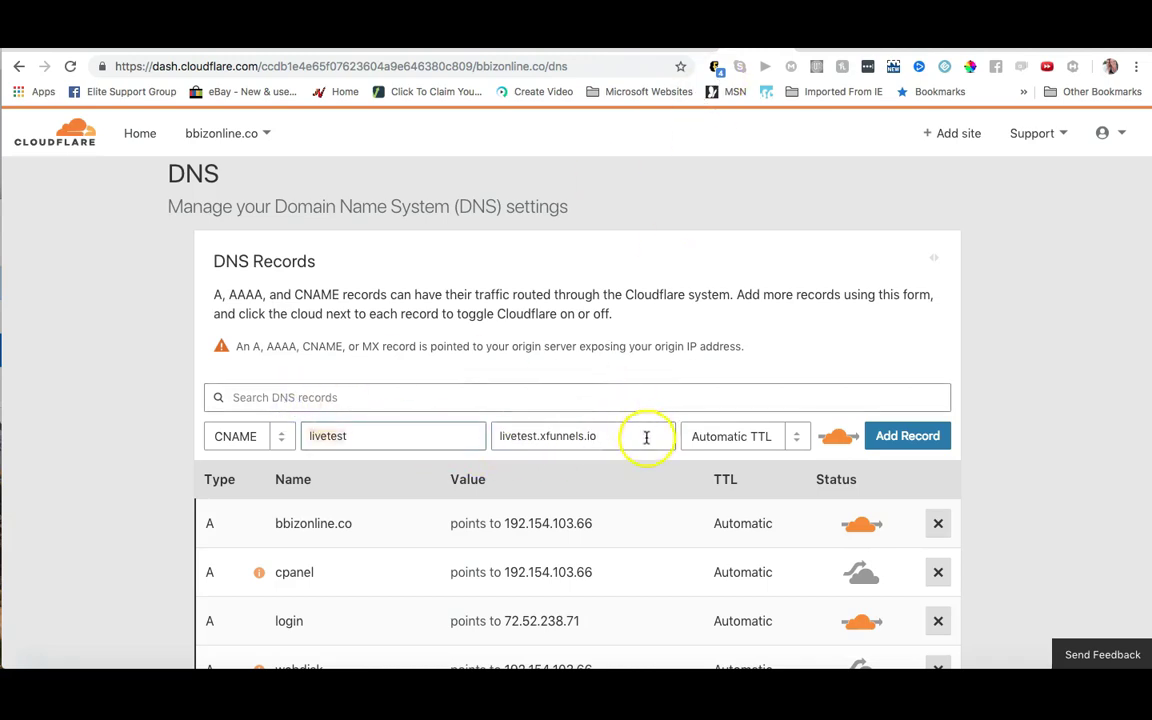
key("Tab")
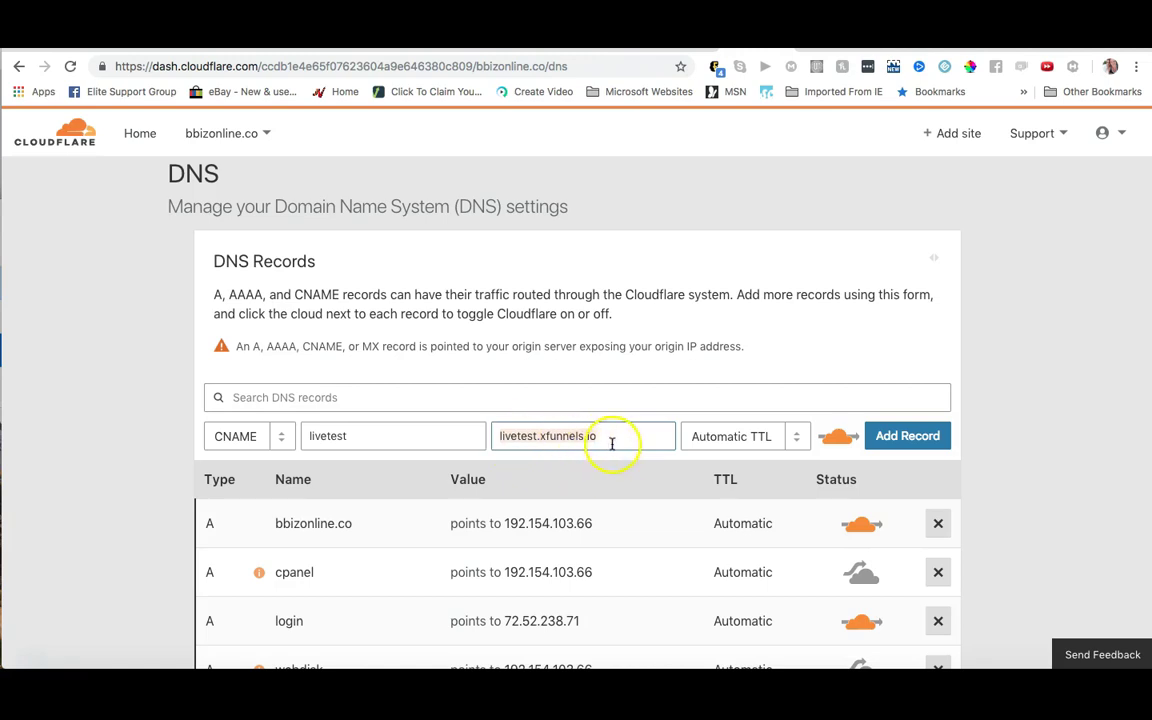
left_click(640, 381)
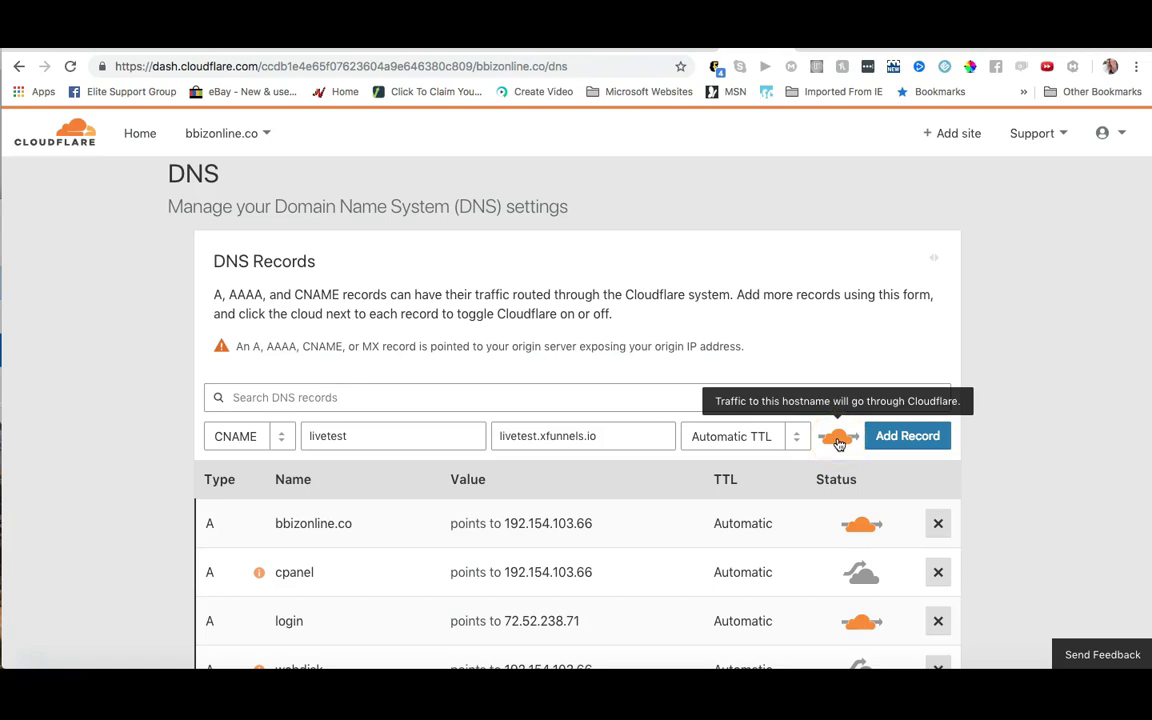
- Add the CNAME record and check the livetest → livetest.xfunnels.io row
left_click(904, 437)
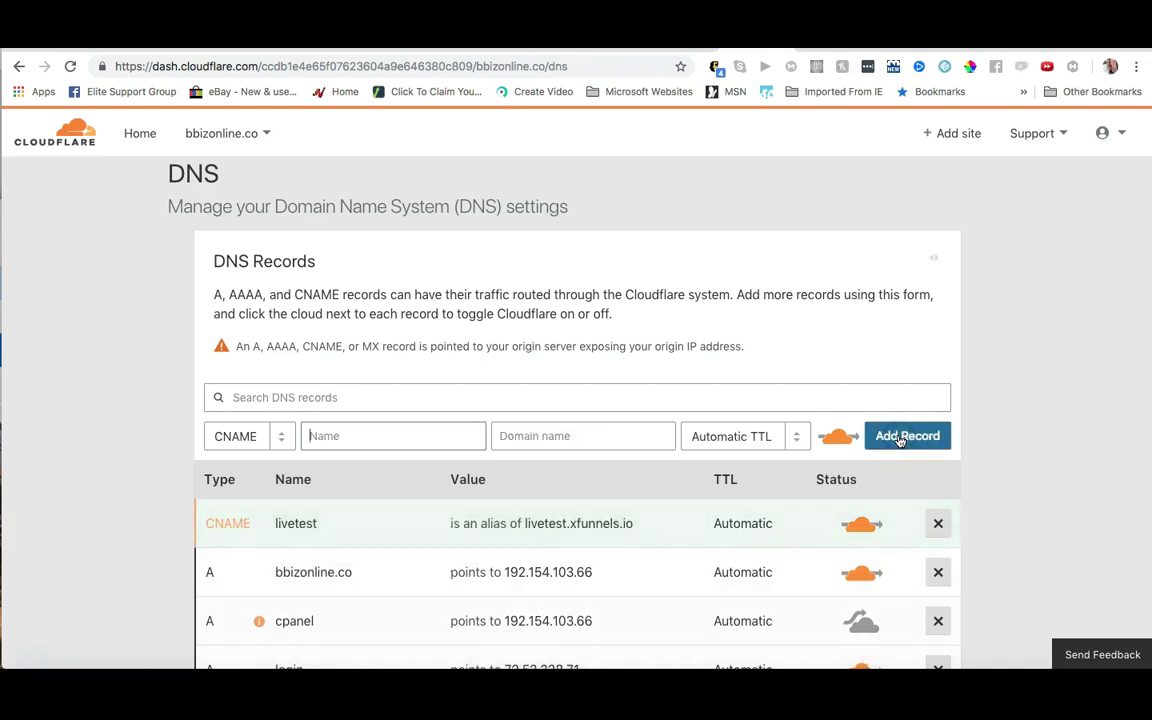
left_click(290, 525)
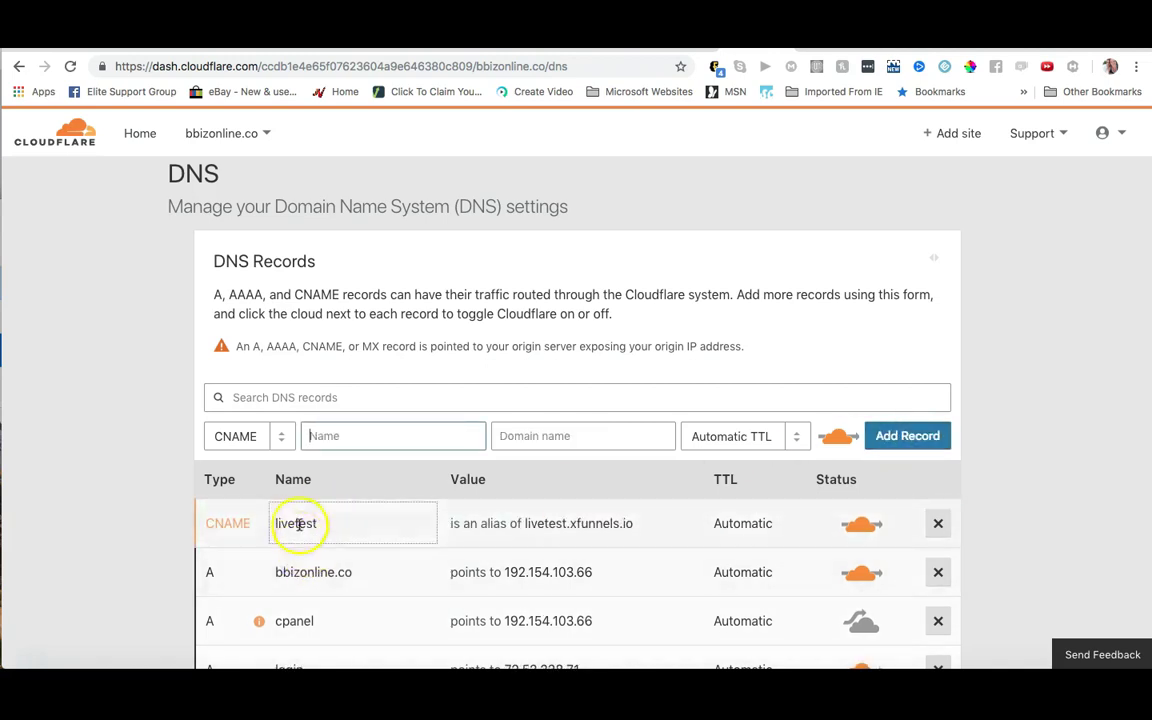
left_click(231, 528)
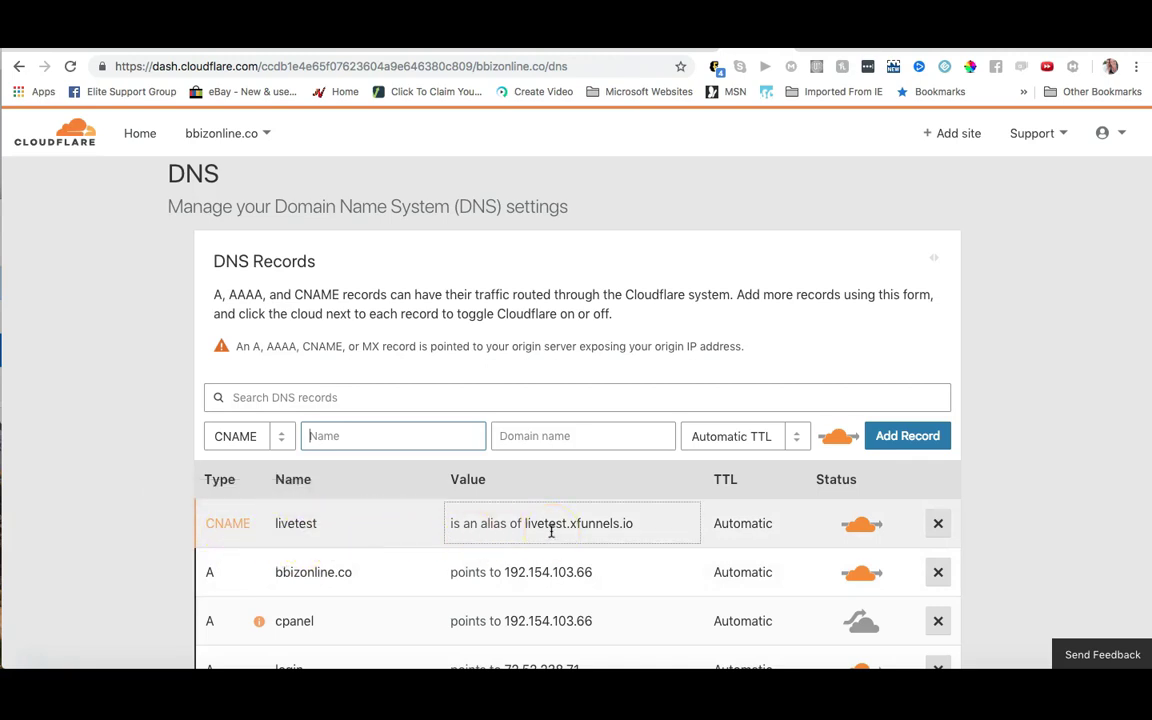
scroll(600, 532, "down", 1)
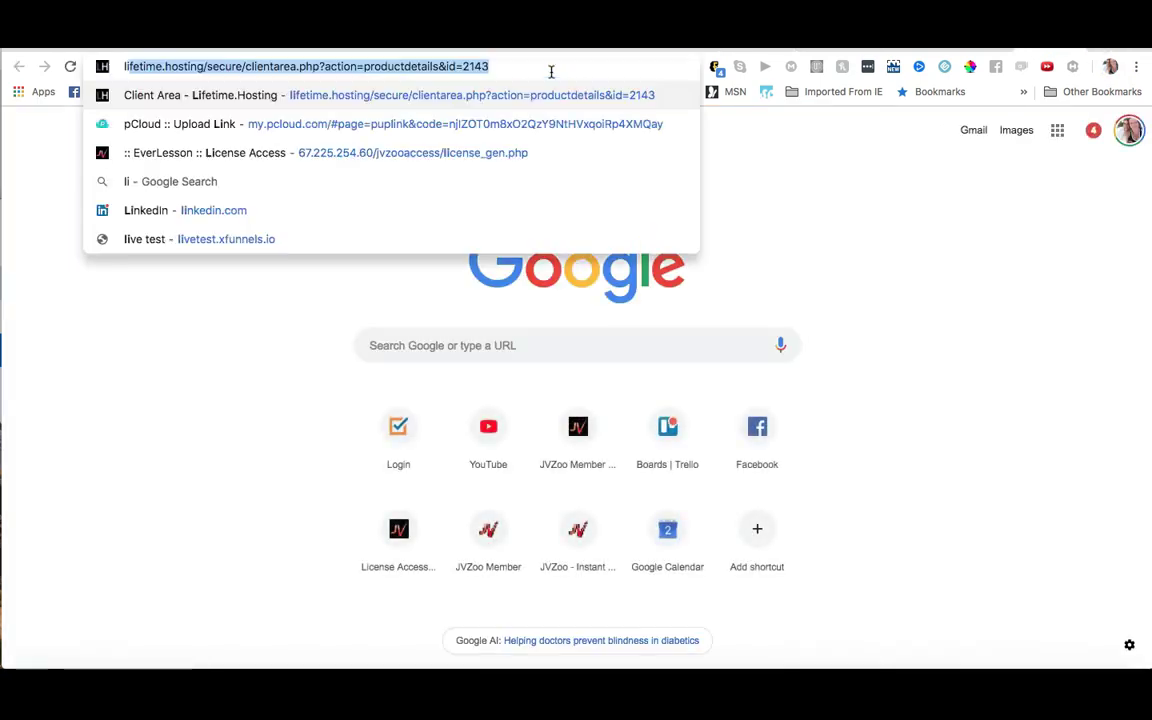
- Load livetest.bbizonline.co to confirm the HQWebinar page, then return to xFunnels My Domains
type("test")
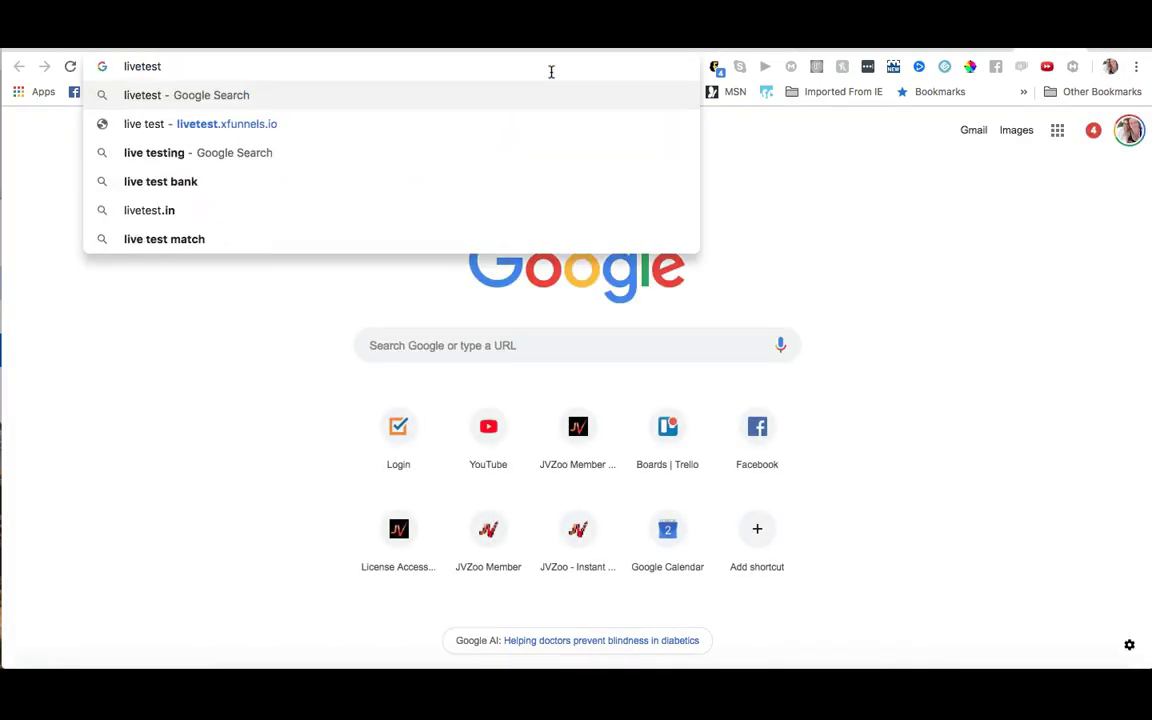
type(".")
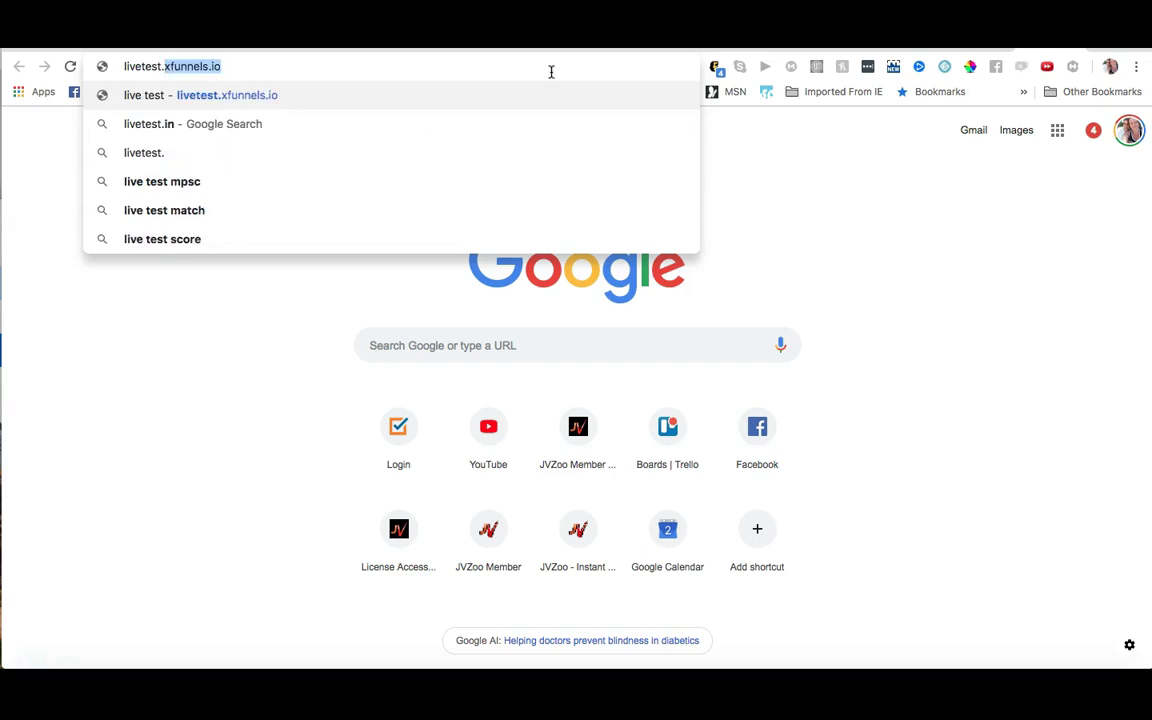
type("bbizonline.c")
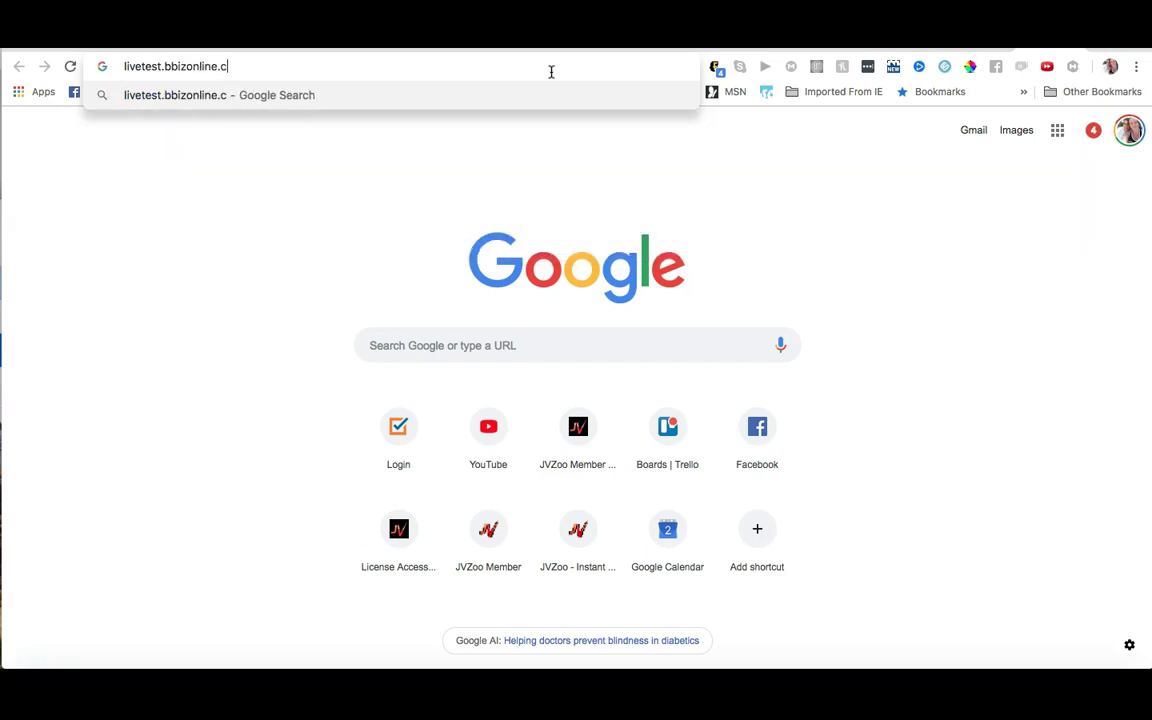
type("o")
key("Return")
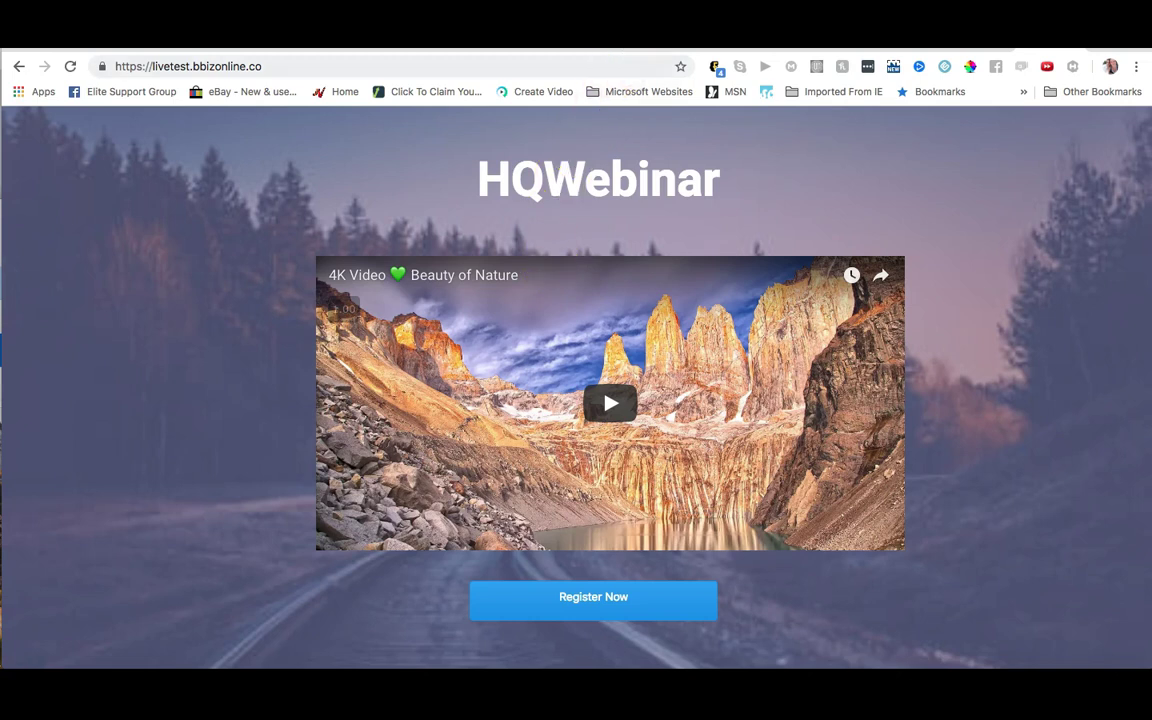
left_click(585, 47)
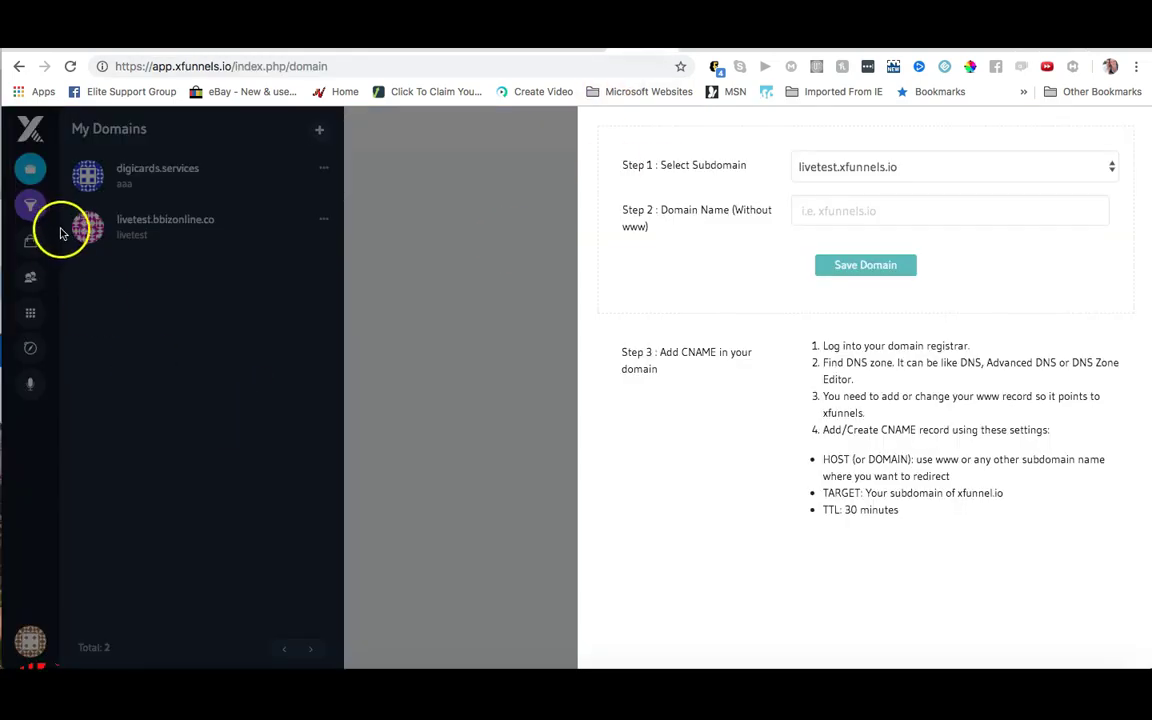
- Open the live test funnel's details from the Funnels list to reach its livetest.xfunnels.io link
left_click(33, 210)
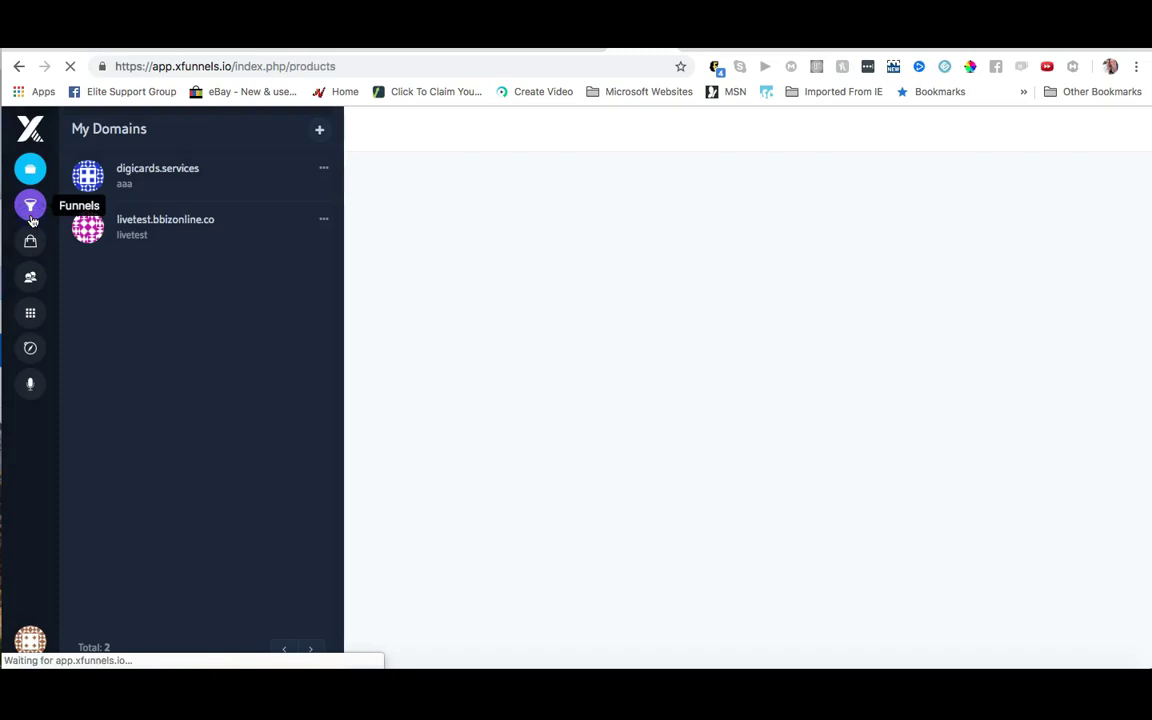
left_click(33, 210)
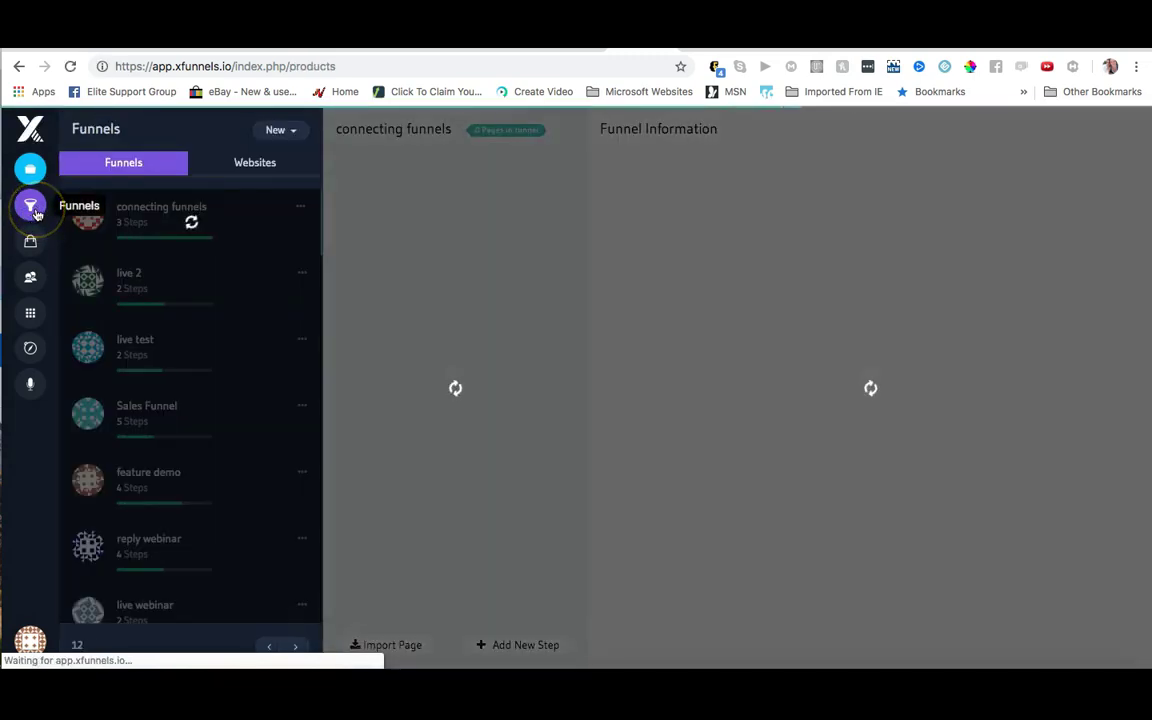
scroll(185, 500, "down", 3)
scroll(183, 516, "up", 1)
scroll(183, 516, "up", 2)
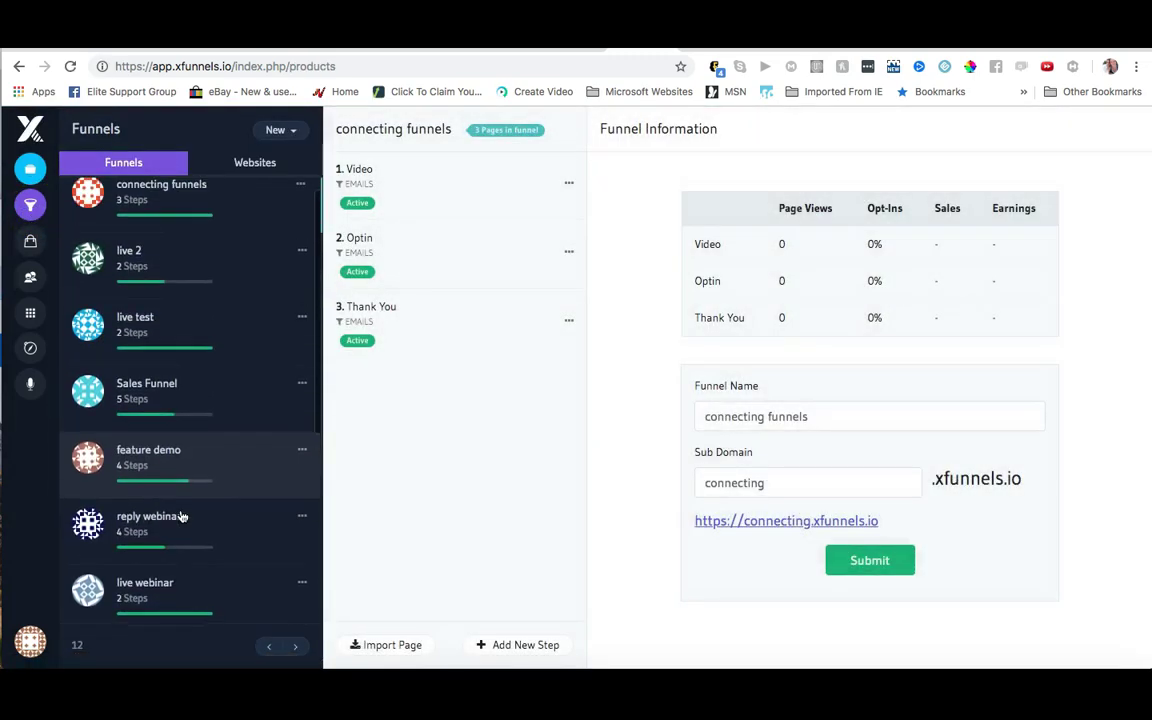
left_click(182, 328)
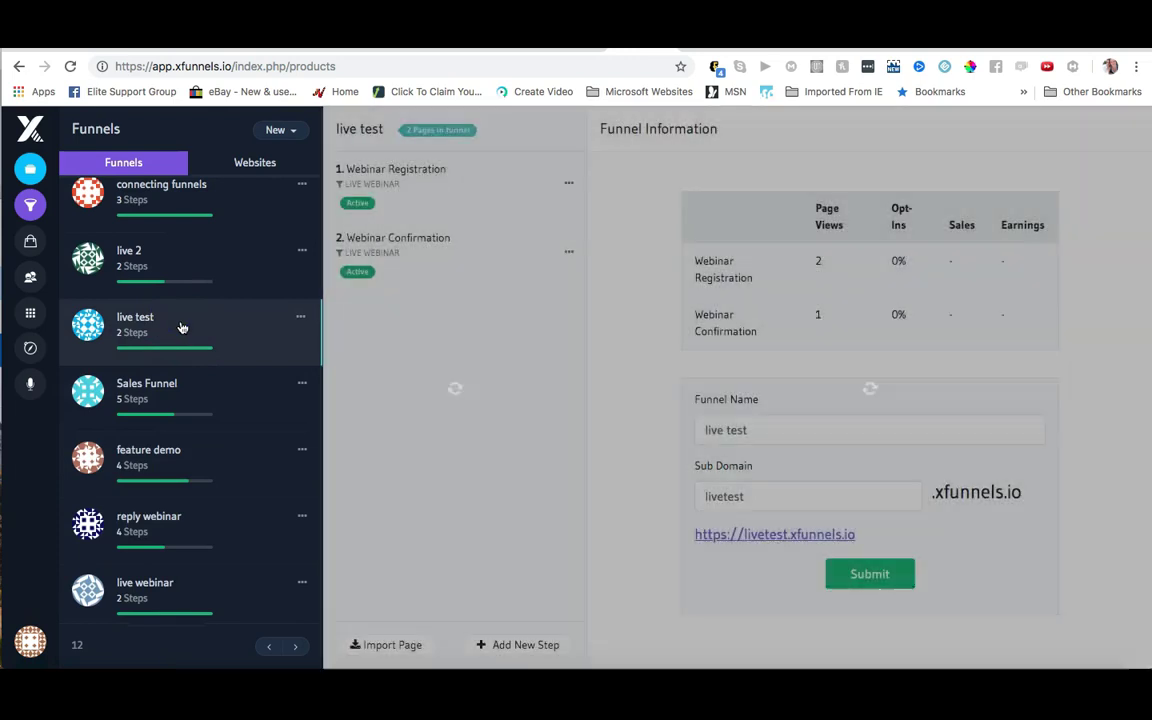